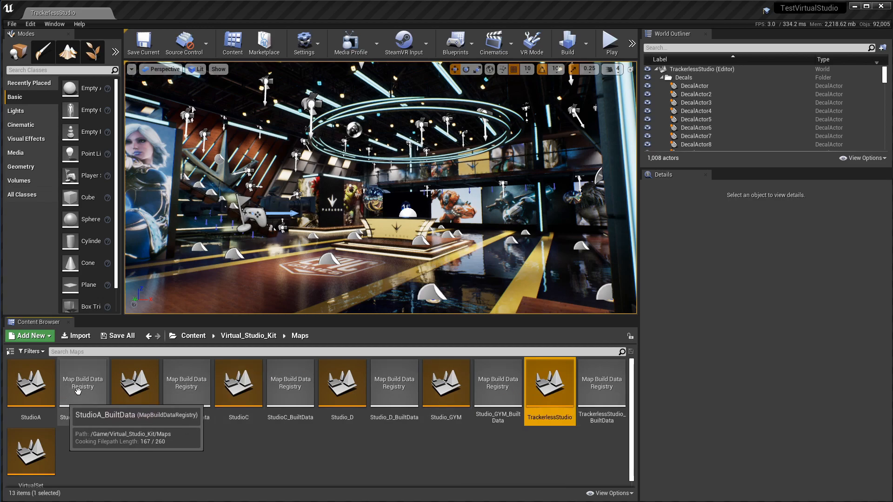
pyautogui.doubleClick(348, 396)
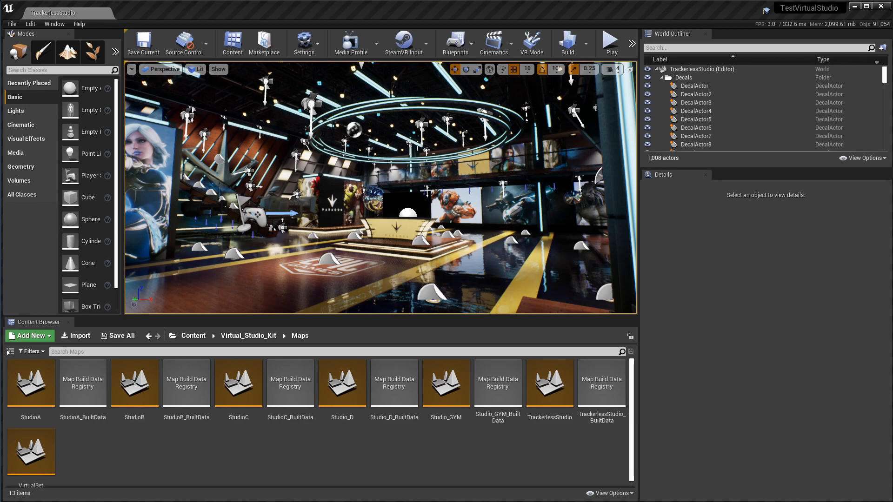
# Check which plugins are enabled in the Compositing, Media, Media Players, Movie Players and Virtual Production categories.
pyautogui.click(30, 24)
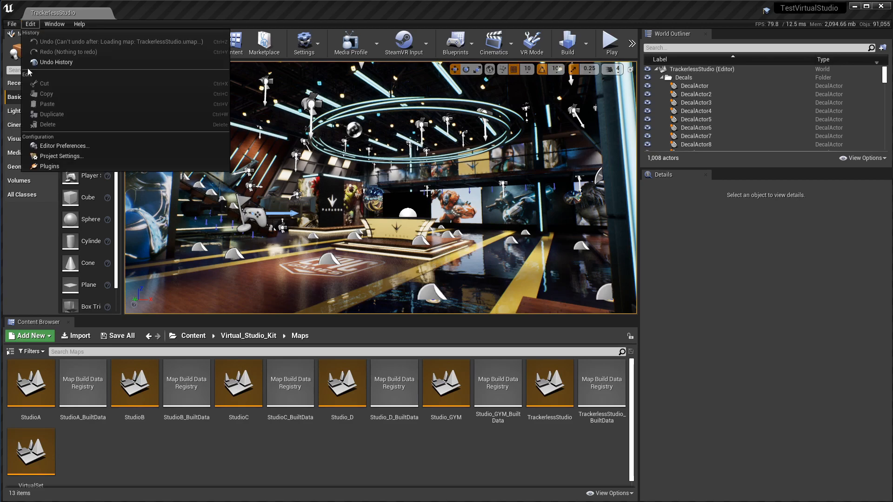
pyautogui.click(52, 166)
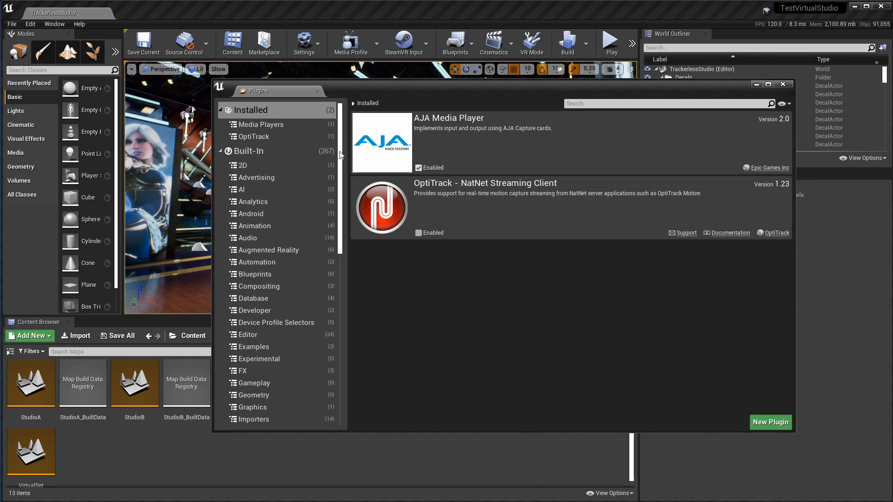
pyautogui.click(282, 288)
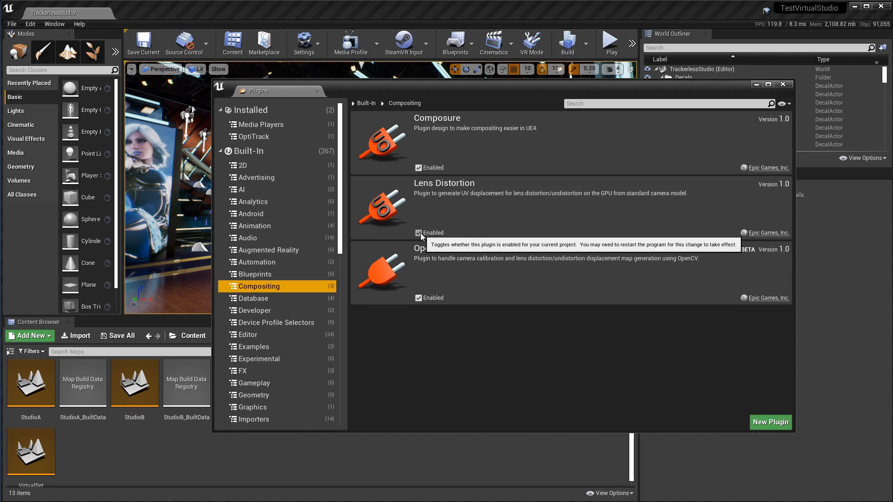
pyautogui.moveTo(340, 225); pyautogui.dragTo(342, 316)
pyautogui.click(259, 258)
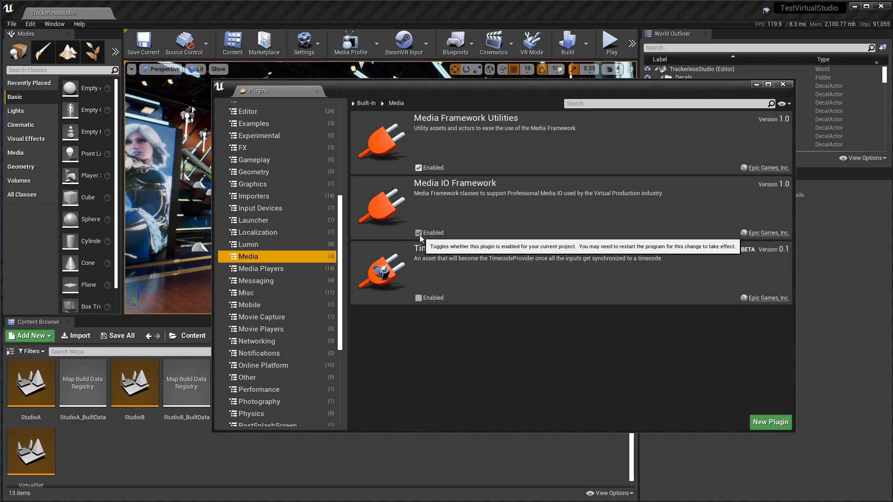
pyautogui.click(278, 269)
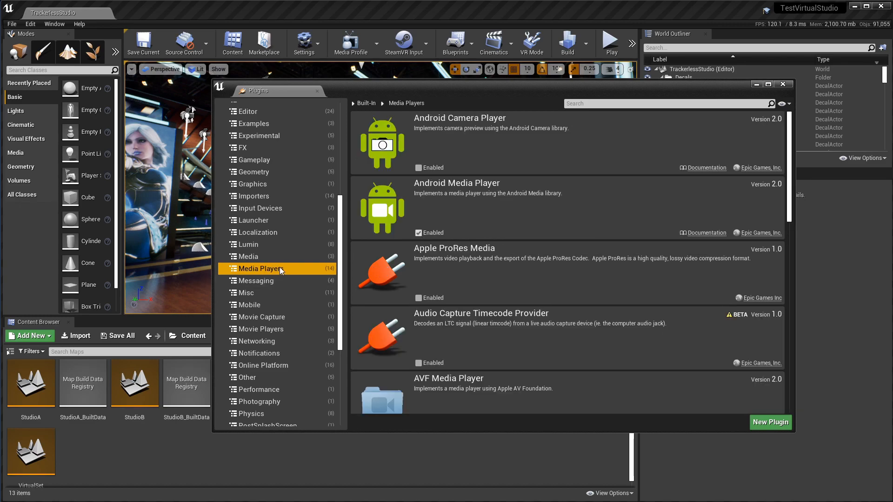
pyautogui.moveTo(791, 197); pyautogui.dragTo(789, 391)
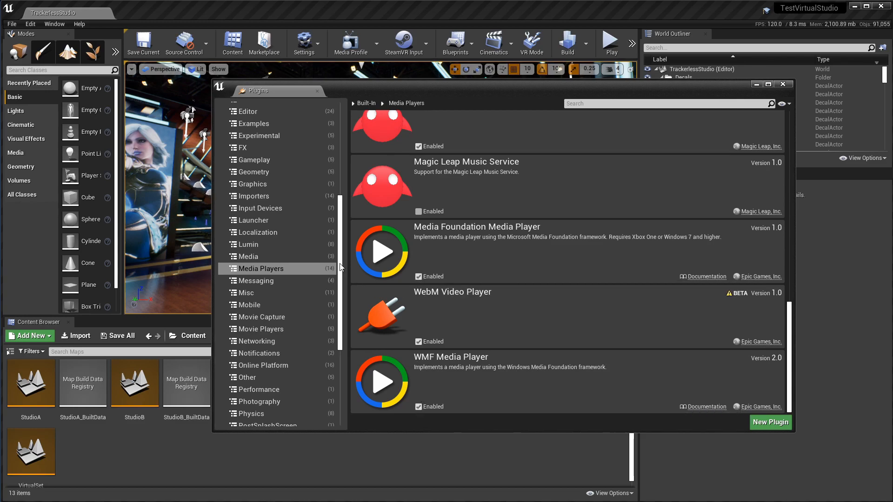
pyautogui.click(265, 329)
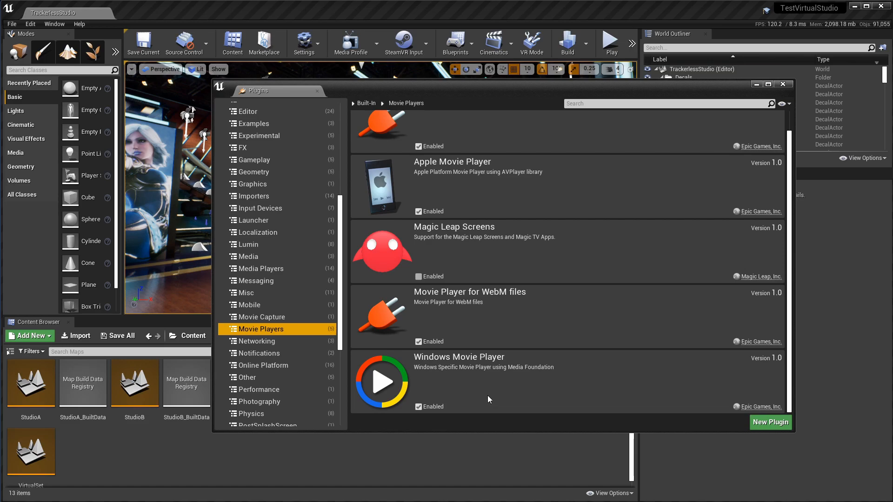
pyautogui.moveTo(340, 330); pyautogui.dragTo(338, 402)
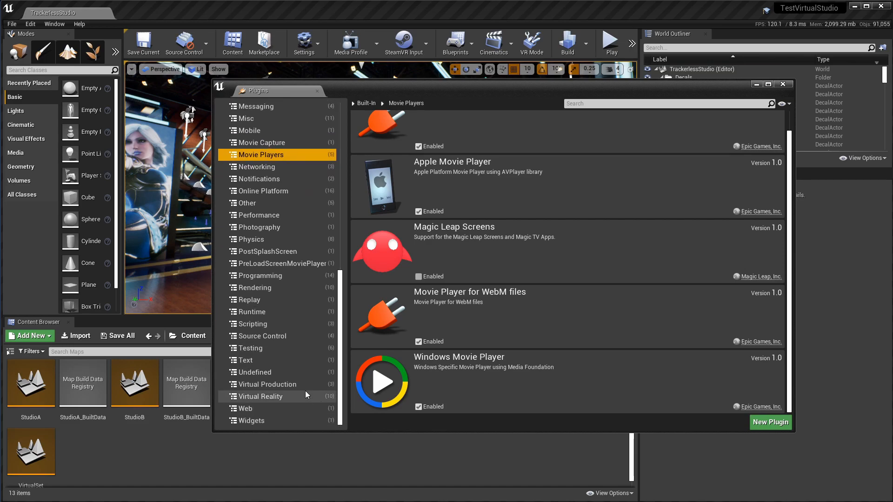
pyautogui.click(292, 387)
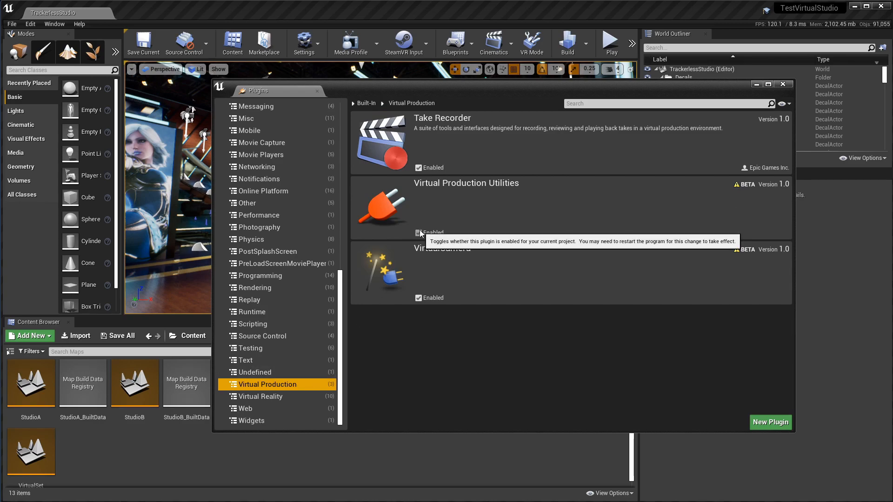
pyautogui.click(784, 84)
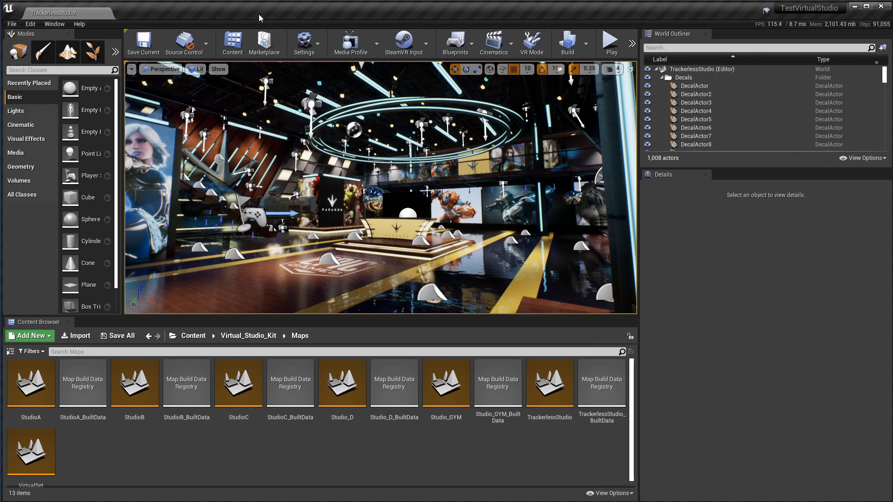
# Review the postprocessing options and the engine's input bindings in the project settings, searching for "post".
pyautogui.click(30, 24)
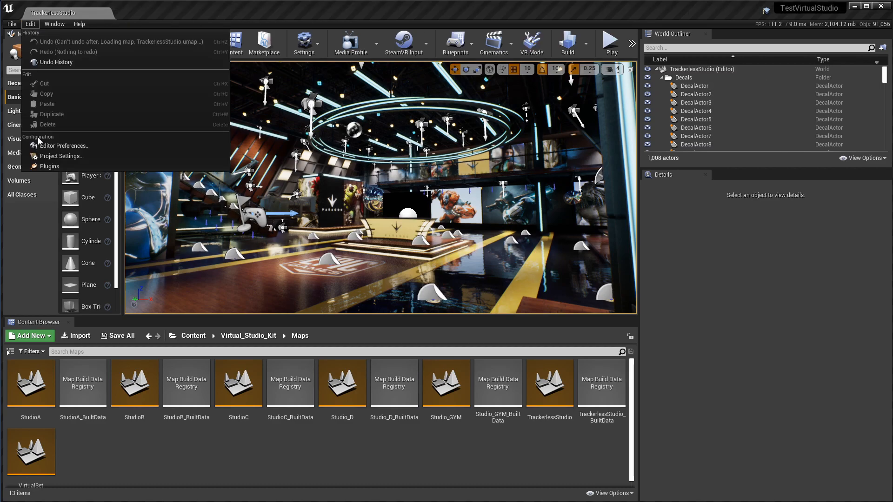
pyautogui.click(53, 159)
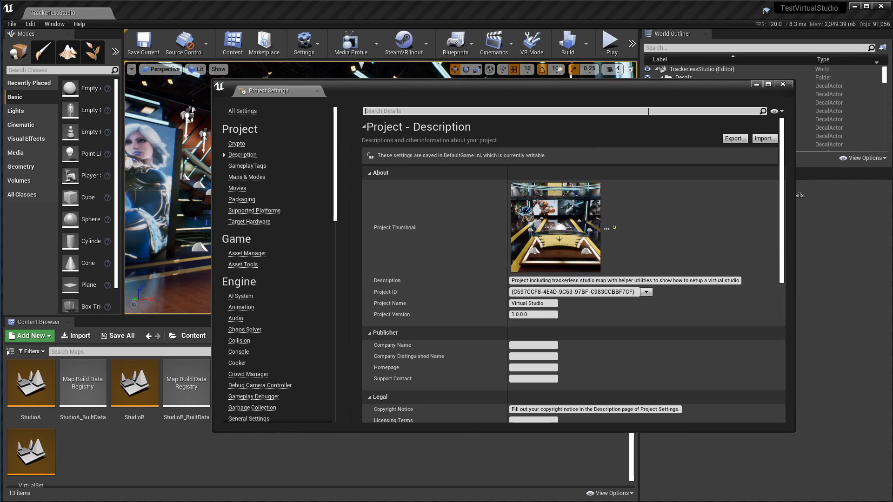
pyautogui.write('post')
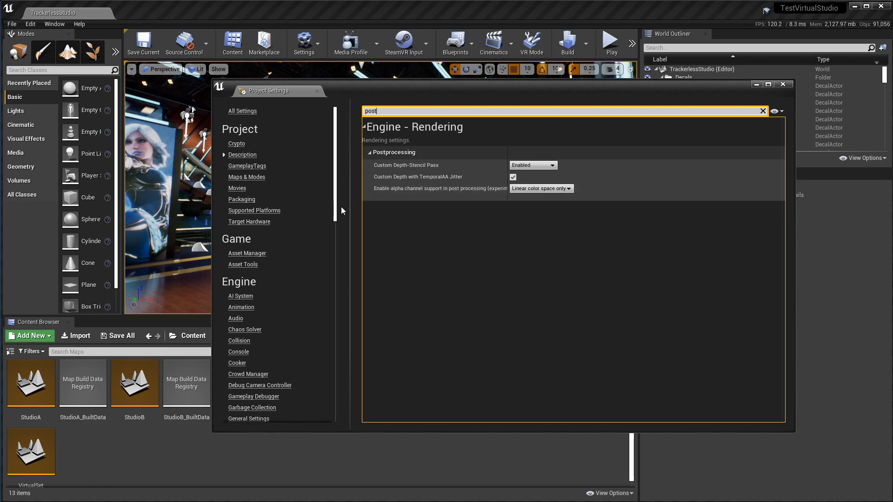
pyautogui.moveTo(333, 177); pyautogui.dragTo(334, 237)
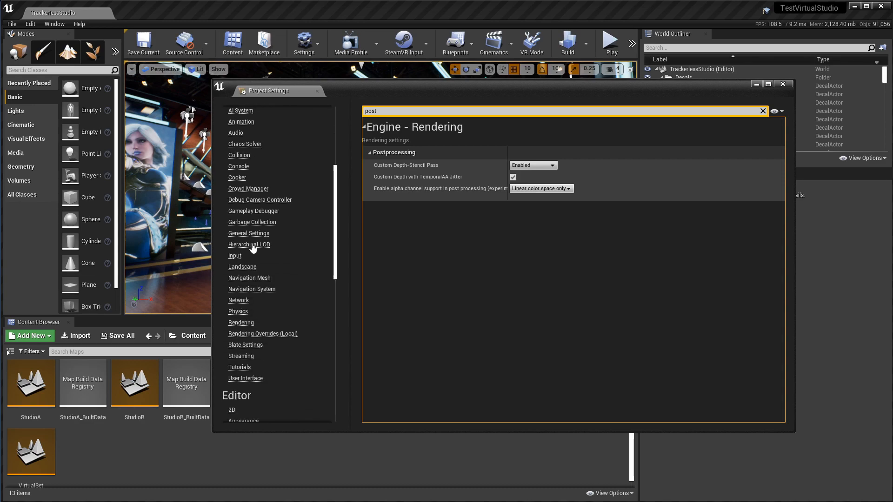
pyautogui.click(234, 257)
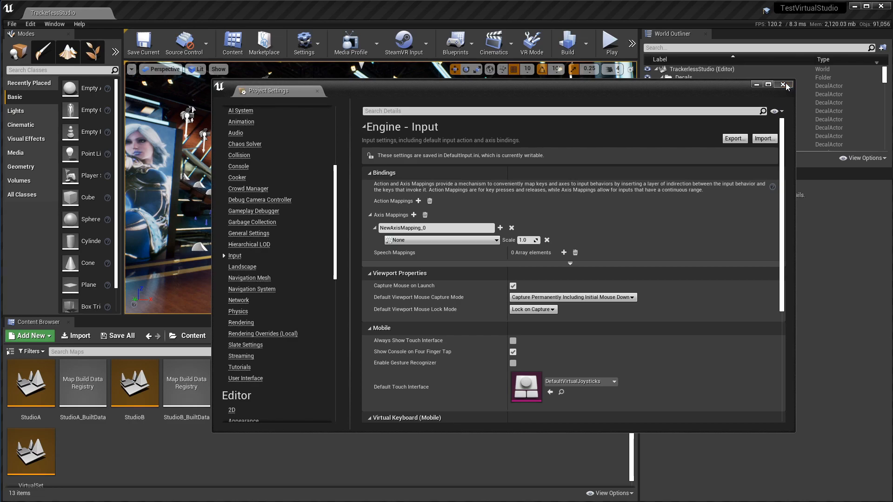
pyautogui.click(783, 85)
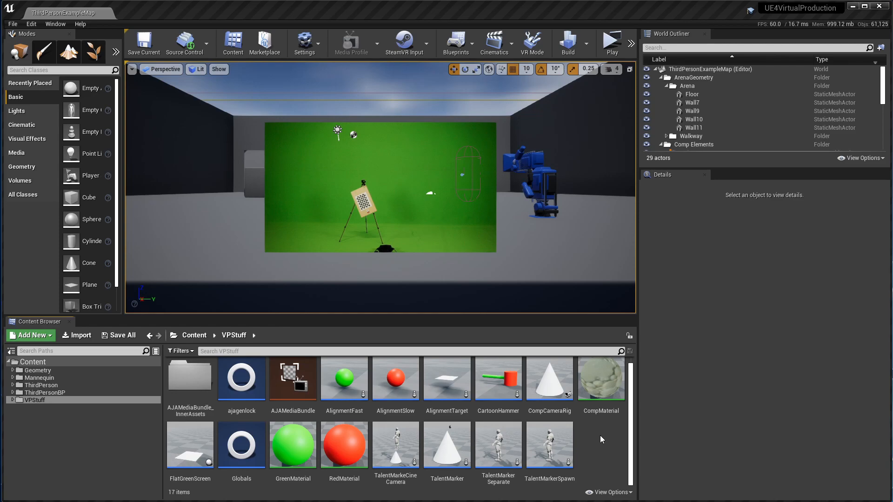
# Run the ThirdPersonExampleMap level of the UE4VirtualProduction project in a standalone game preview and close it.
pyautogui.click(608, 45)
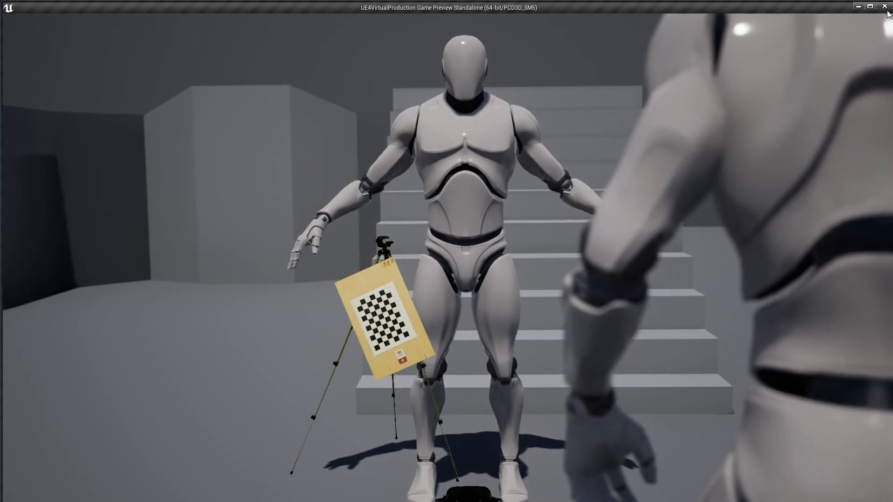
pyautogui.click(885, 6)
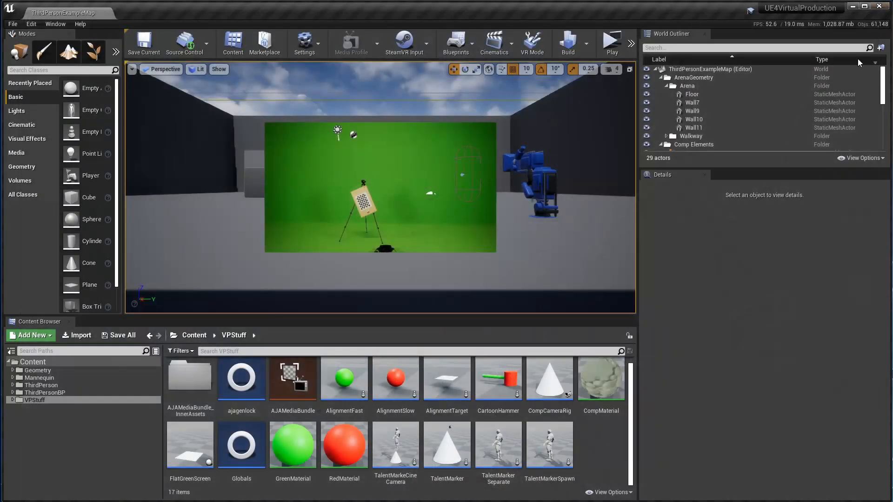
# Create a new level named EmptyStudio in the VPStuff folder.
pyautogui.rightClick(596, 440)
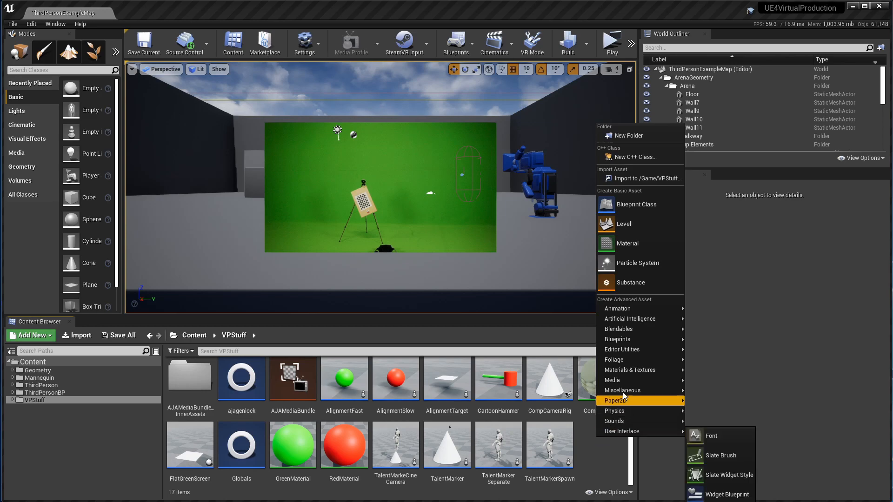
pyautogui.click(651, 225)
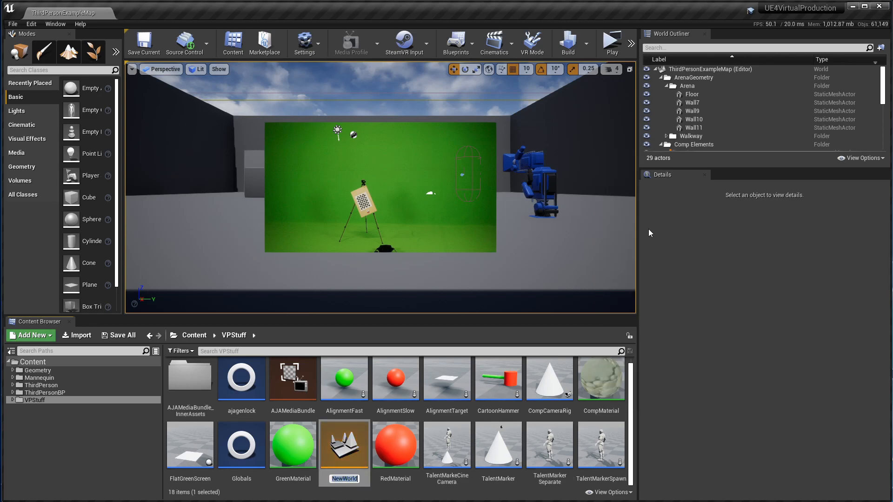
pyautogui.write('EmptyStudio')
pyautogui.press('Return')
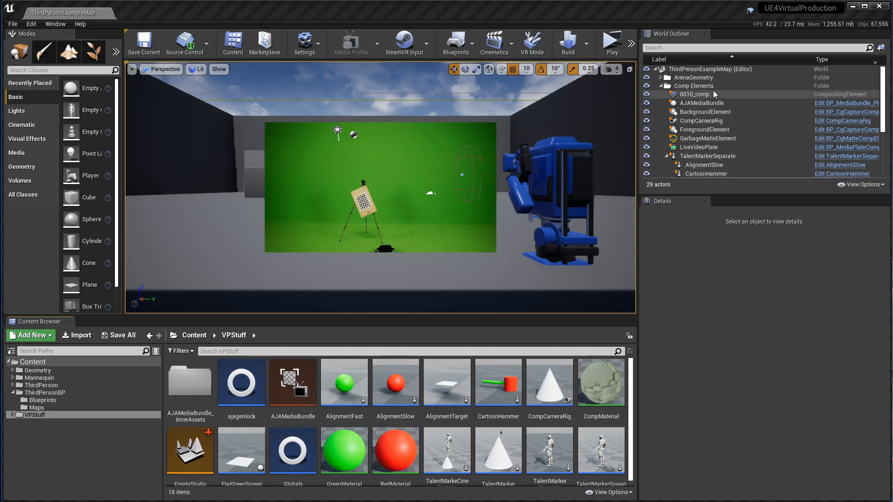
# Select the Comp Elements folder with all its actors from 0010_comp through FlatGreenScreen and copy them.
pyautogui.click(703, 88)
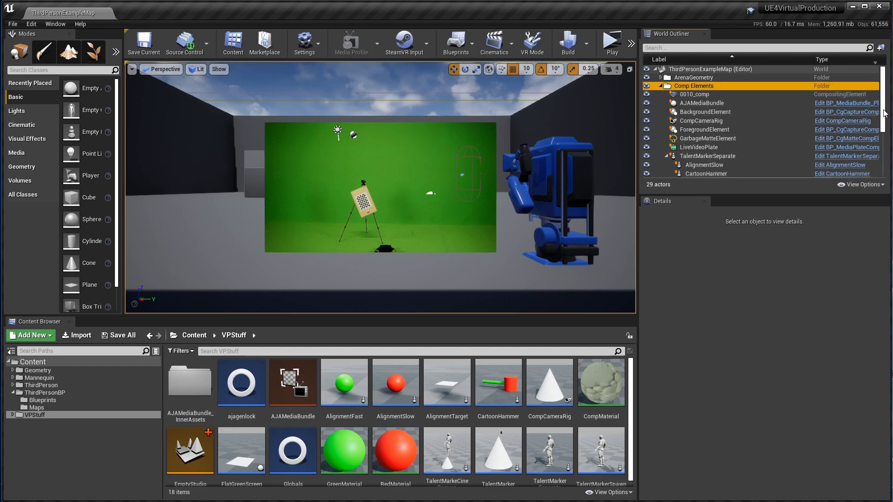
pyautogui.moveTo(885, 113); pyautogui.dragTo(888, 120)
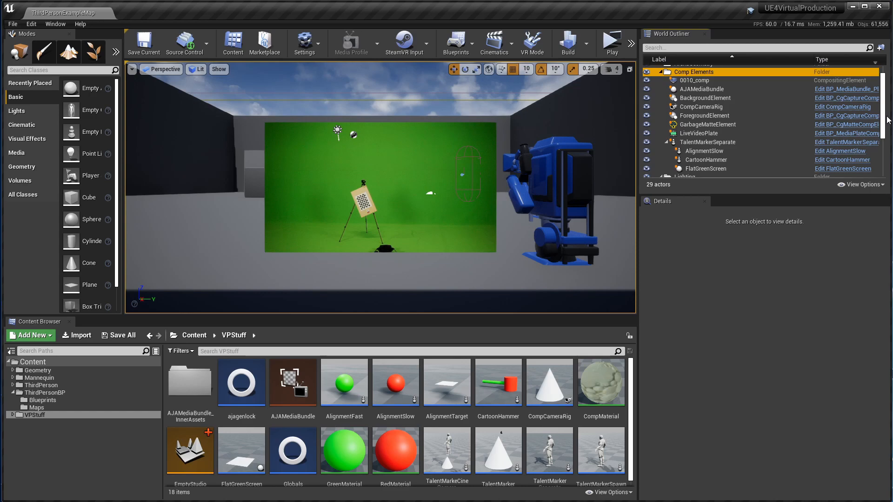
pyautogui.keyDown('shift'); pyautogui.click(718, 170); pyautogui.keyUp('shift')
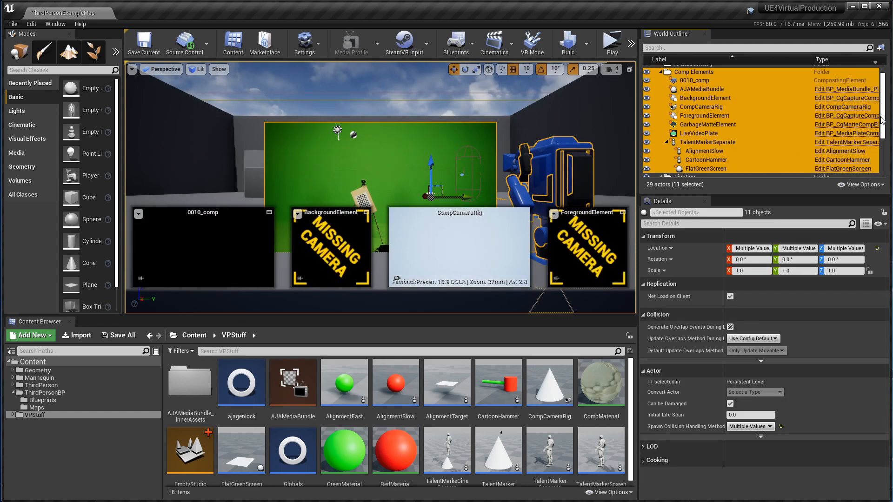
pyautogui.moveTo(885, 122); pyautogui.dragTo(886, 149)
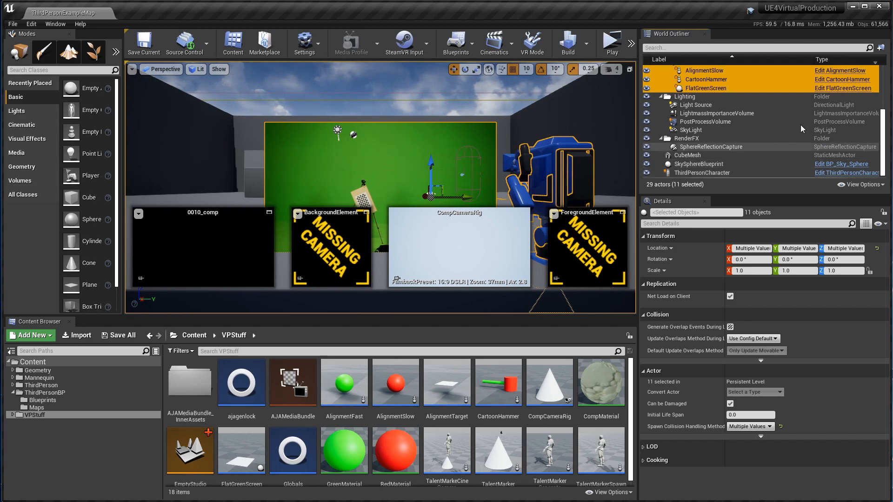
pyautogui.moveTo(885, 134); pyautogui.dragTo(885, 114)
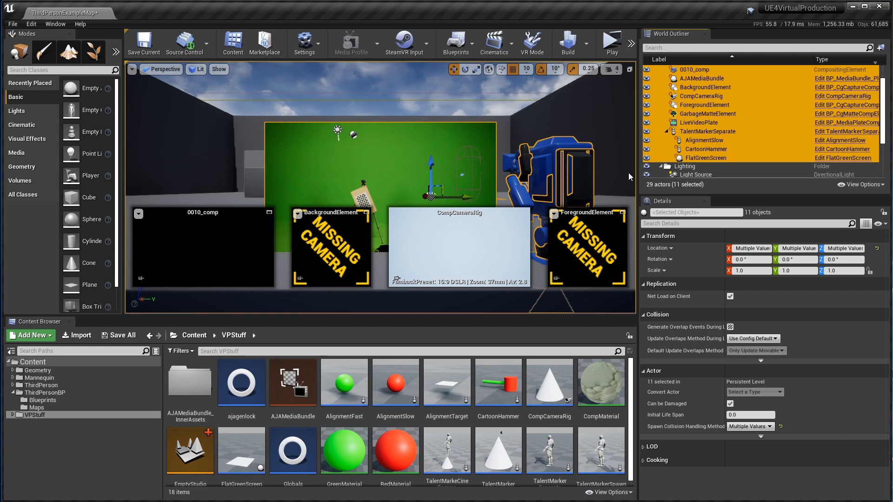
# Open the EmptyStudio level, saving the changed ThirdPersonExampleMap, and paste the copied compositing actors into it.
pyautogui.doubleClick(194, 454)
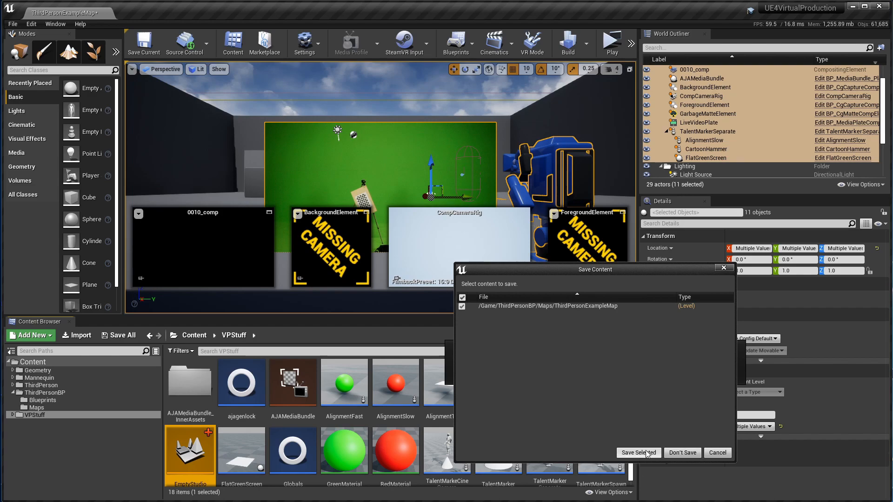
pyautogui.click(649, 451)
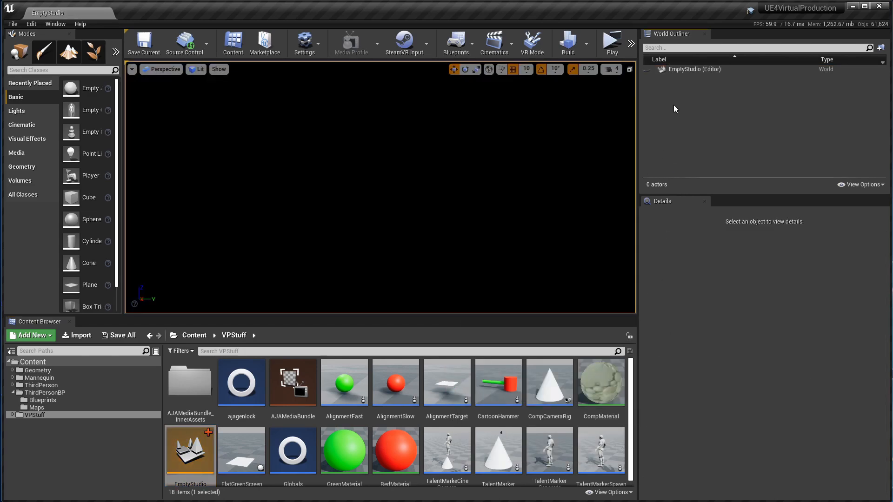
pyautogui.hotkey('ctrl', 'v')
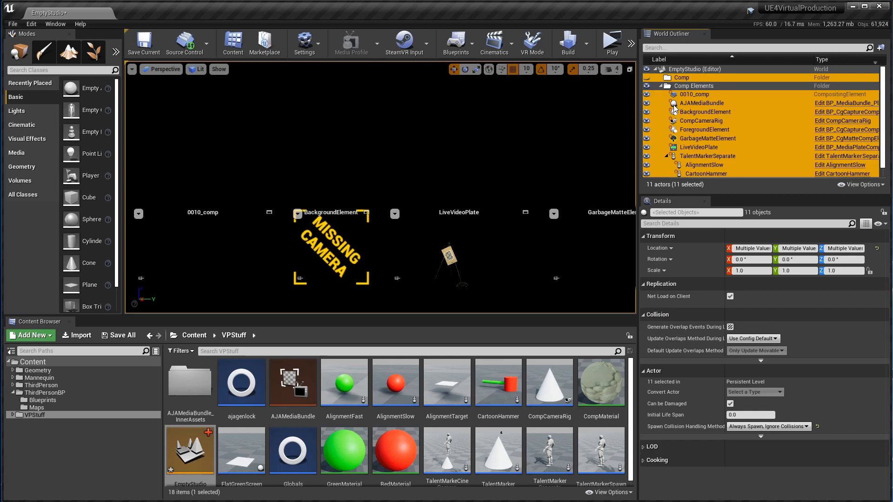
pyautogui.scroll(-1, 881, 160)
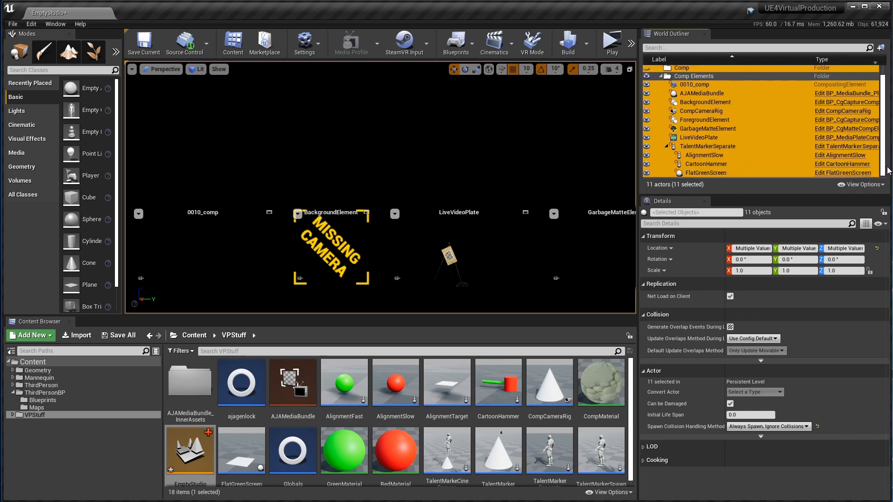
# Save the modified EmptyStudio level.
pyautogui.click(117, 338)
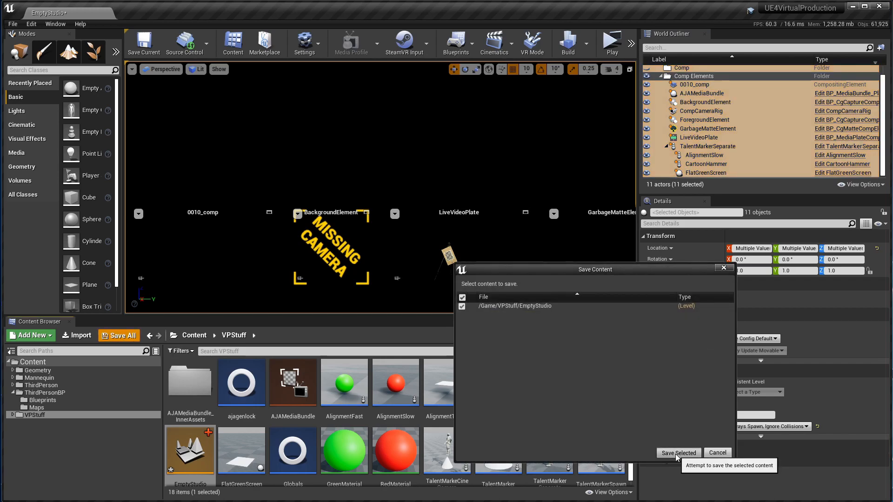
pyautogui.click(677, 452)
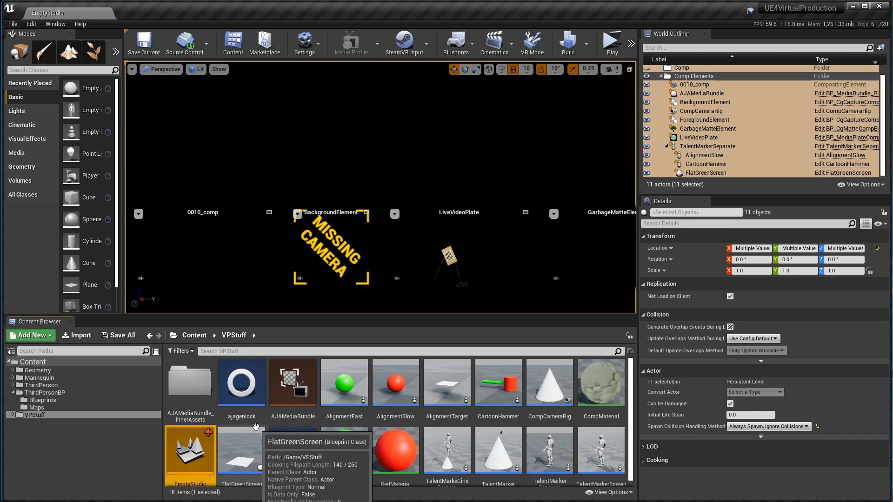
# Start migrating the EmptyStudio level together with the ajagenlock asset and review the full list of dependent assets in the report.
pyautogui.keyDown('ctrl'); pyautogui.click(250, 394); pyautogui.keyUp('ctrl')
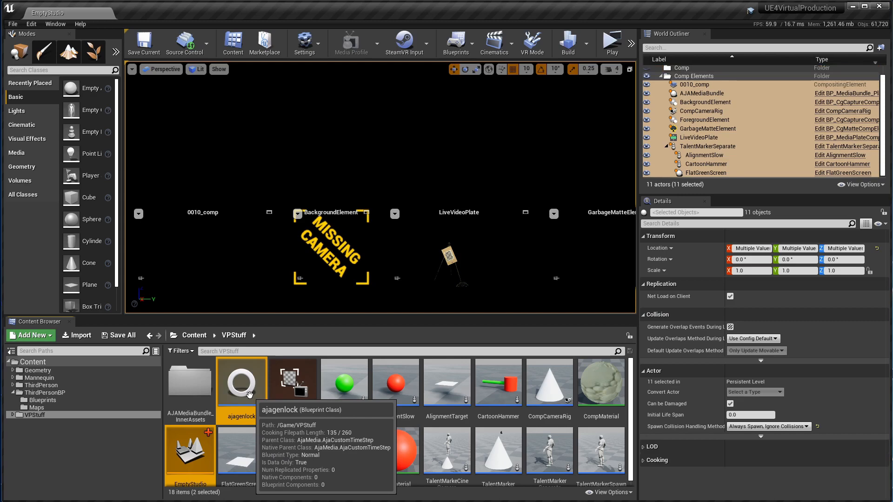
pyautogui.rightClick(250, 395)
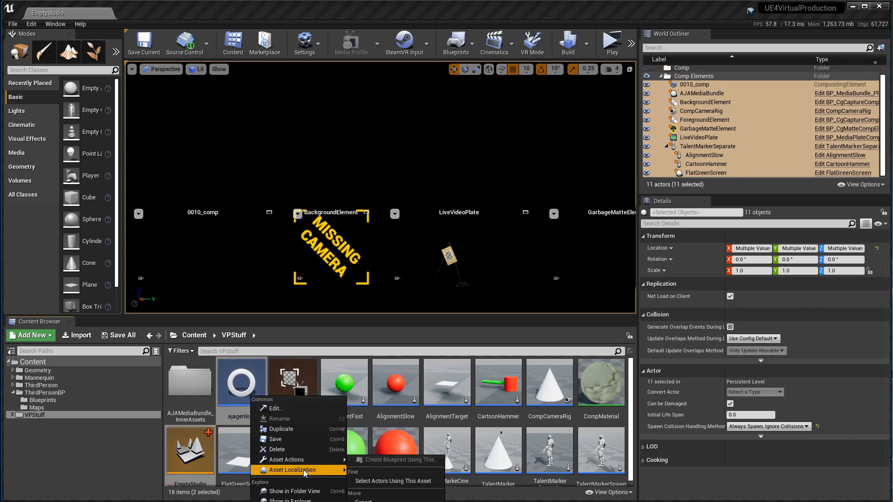
pyautogui.moveTo(306, 461)
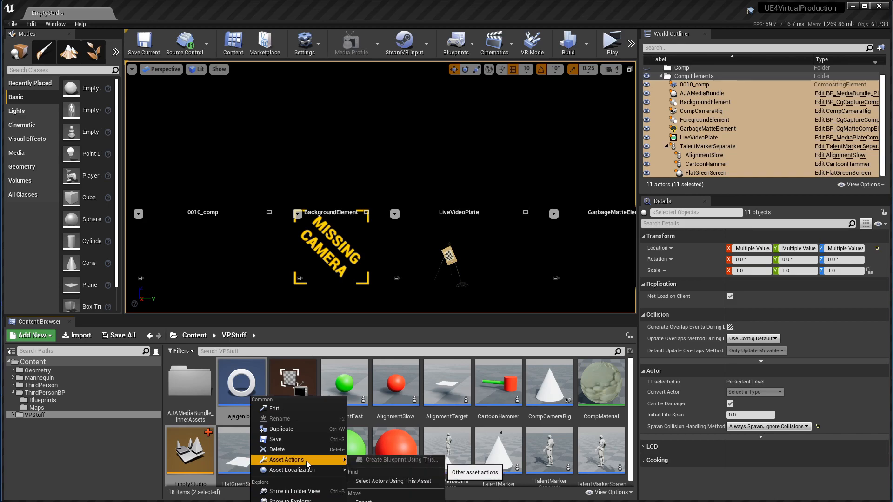
pyautogui.click(401, 499)
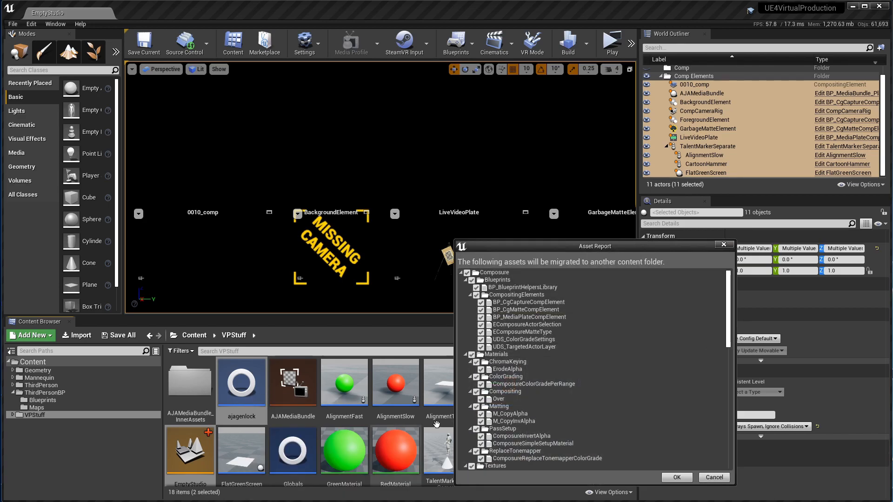
pyautogui.moveTo(592, 244); pyautogui.dragTo(519, 173)
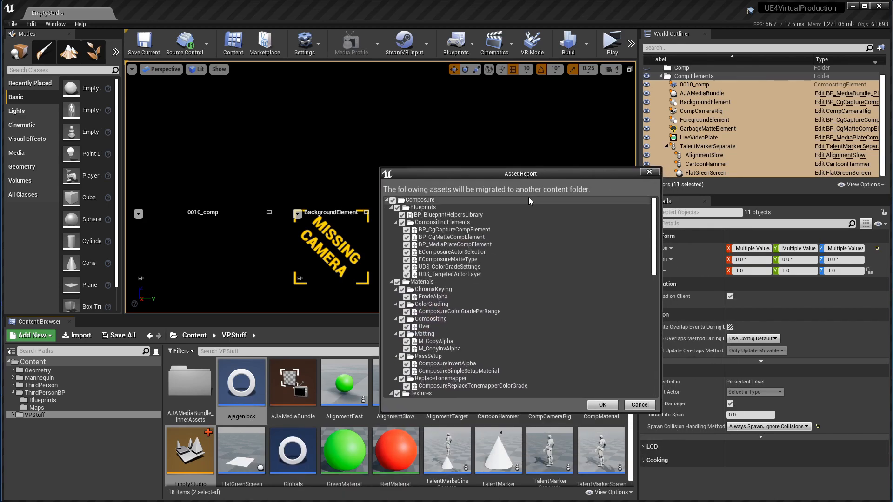
pyautogui.moveTo(653, 242); pyautogui.dragTo(659, 361)
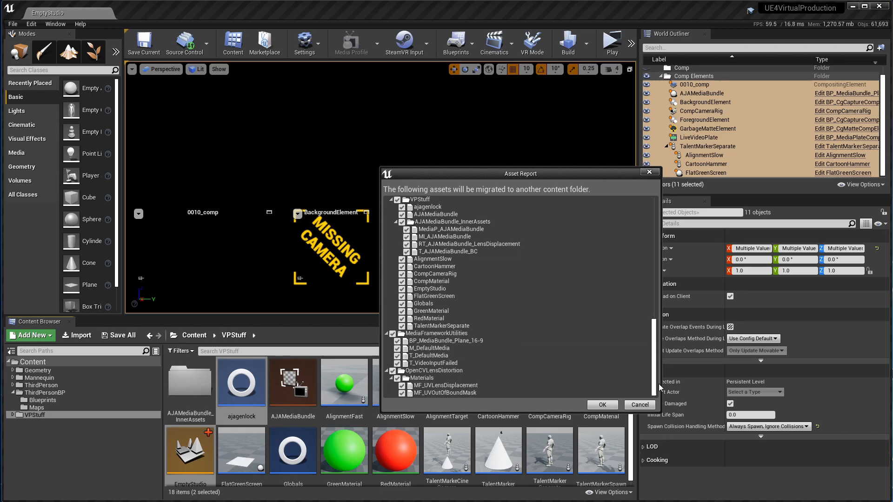
# Accept the asset report and choose the TestVirtualStudio project's Content folder as the migration destination.
pyautogui.click(600, 405)
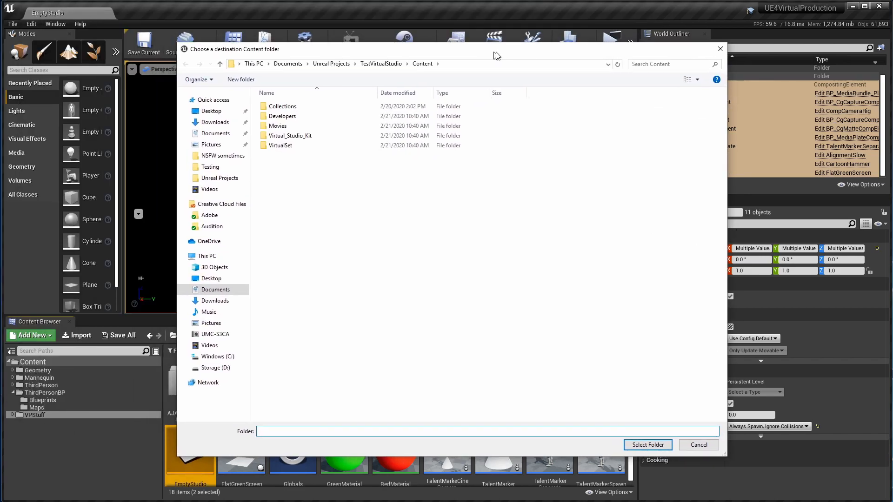
pyautogui.moveTo(494, 52); pyautogui.dragTo(499, 52)
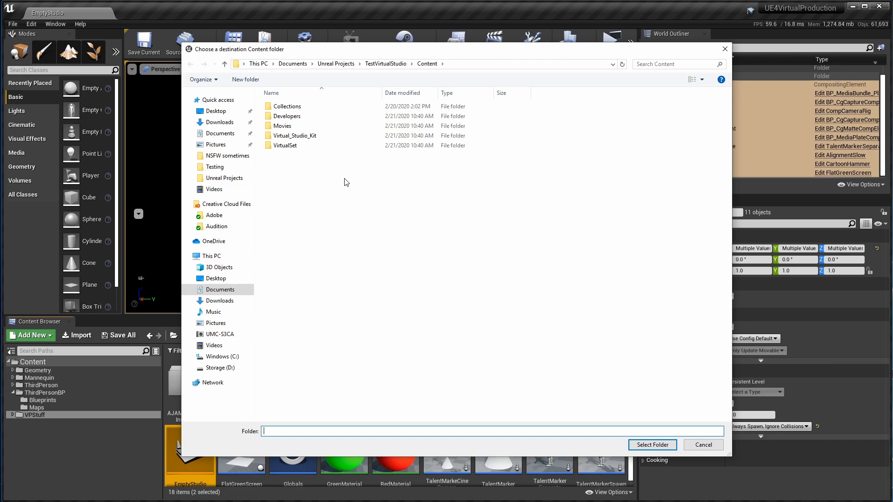
pyautogui.click(652, 445)
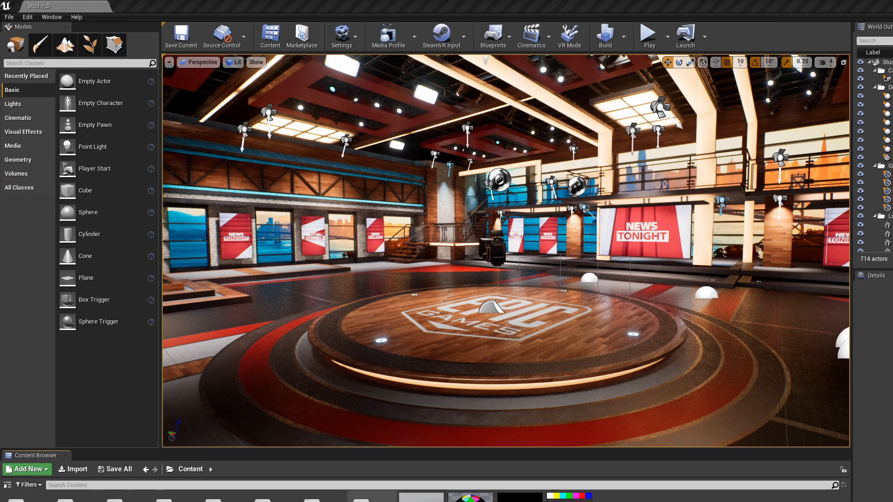
# In the destination project, open the EmptyStudio level from the VPStuff folder and copy its compositing folder with all the actors.
pyautogui.doubleClick(372, 499)
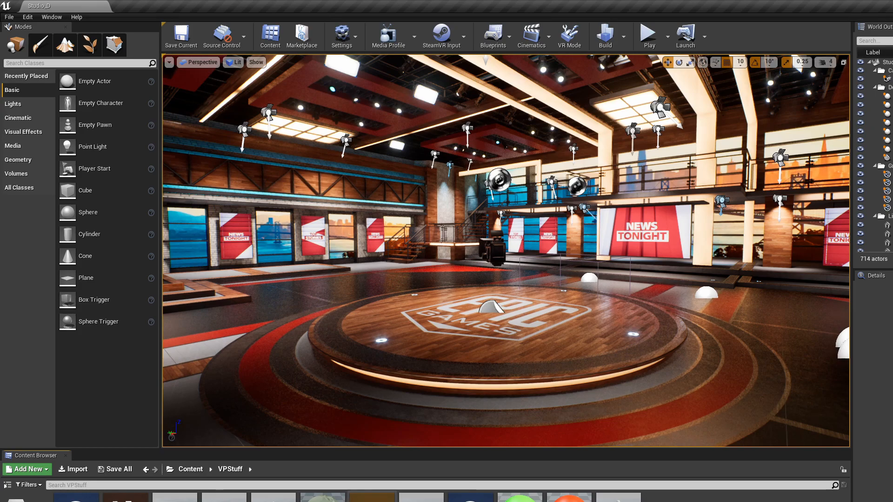
pyautogui.click(372, 499)
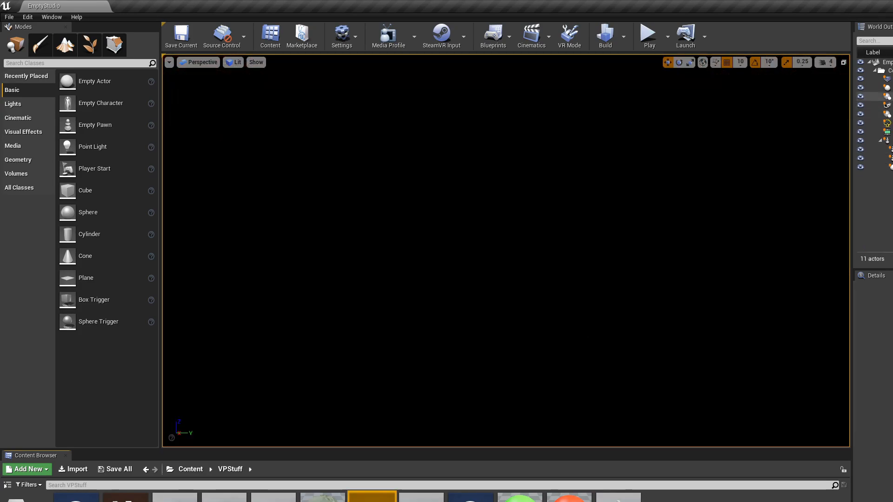
pyautogui.click(889, 71)
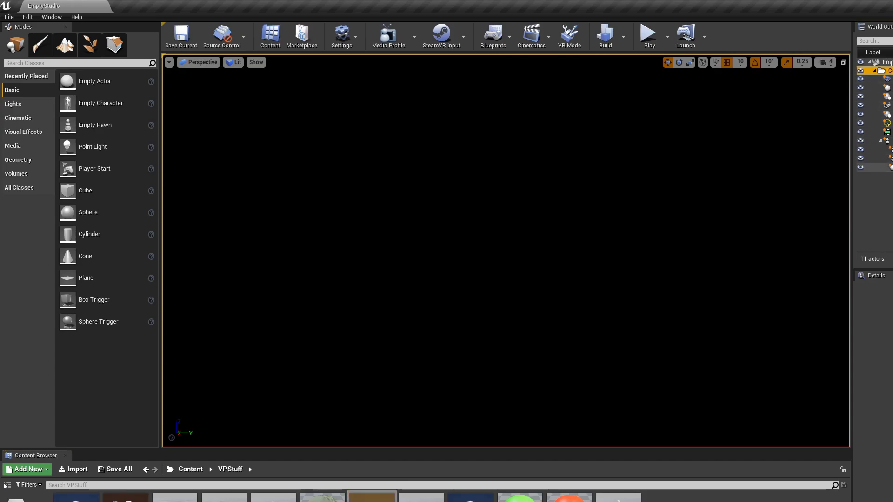
pyautogui.keyDown('shift'); pyautogui.click(889, 167); pyautogui.keyUp('shift')
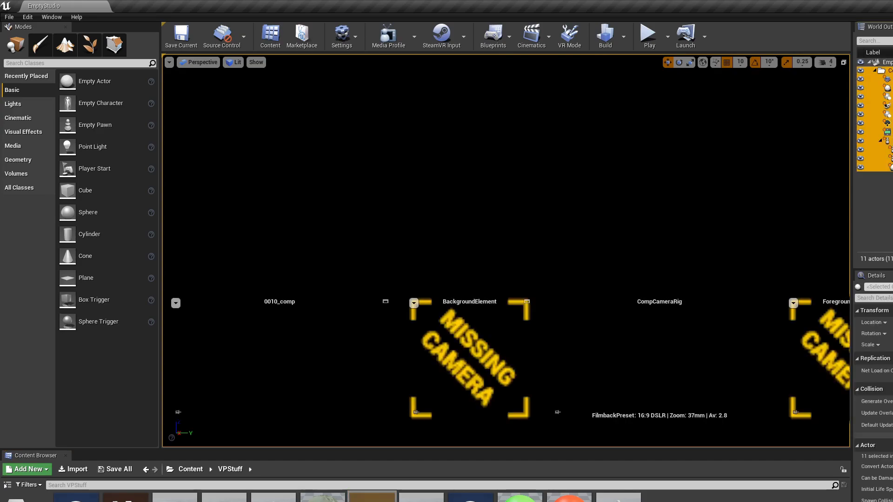
pyautogui.rightClick(889, 167)
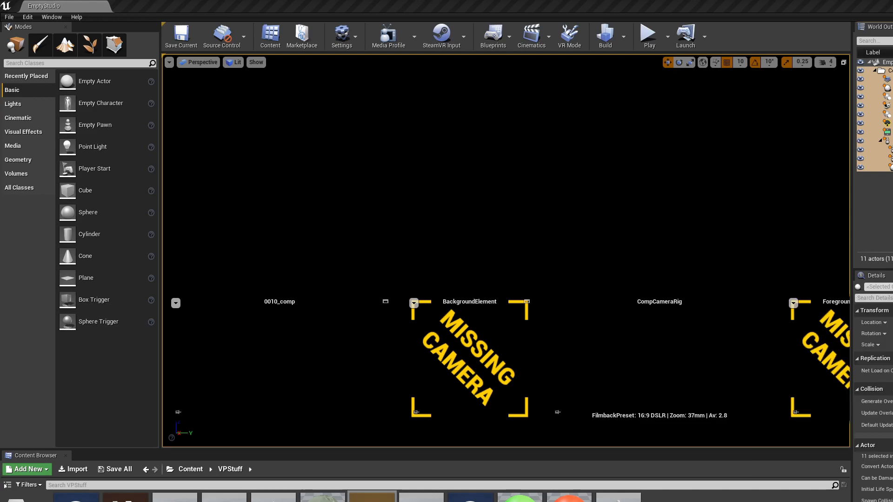
pyautogui.click(890, 298)
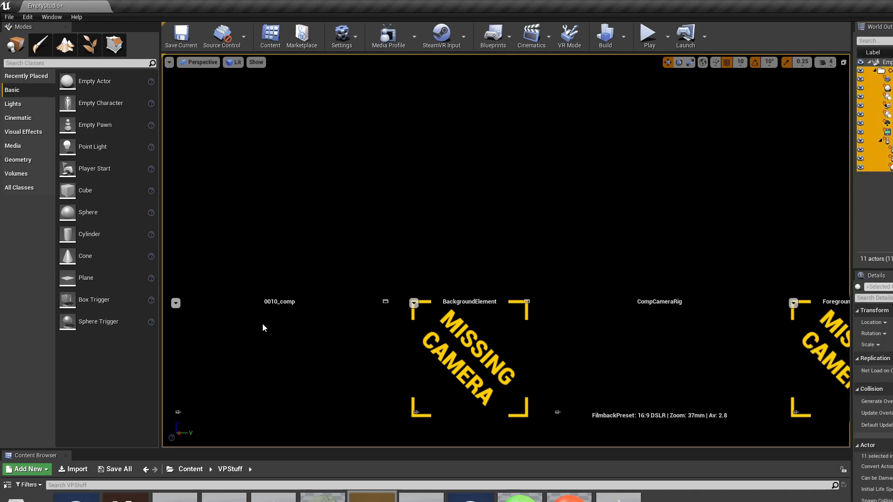
# Open the Studio_D level from the Virtual_Studio_Kit Maps folder, saving the changed EmptyStudio level.
pyautogui.click(191, 469)
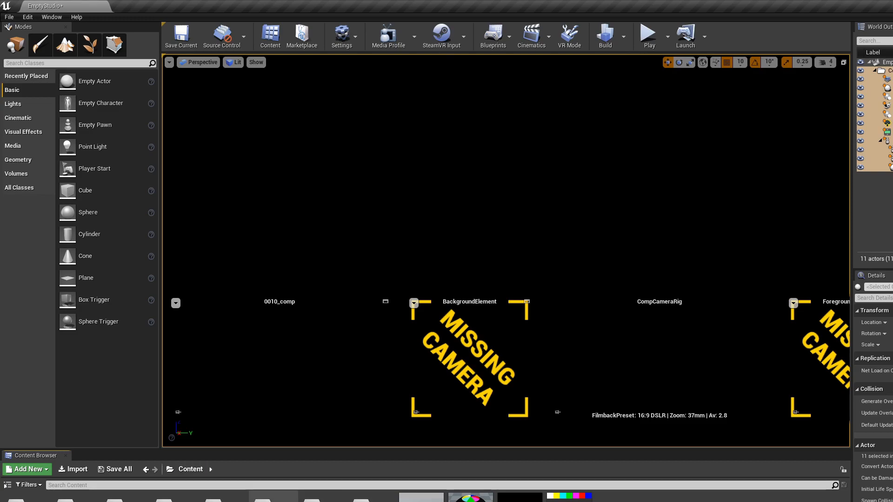
pyautogui.doubleClick(274, 499)
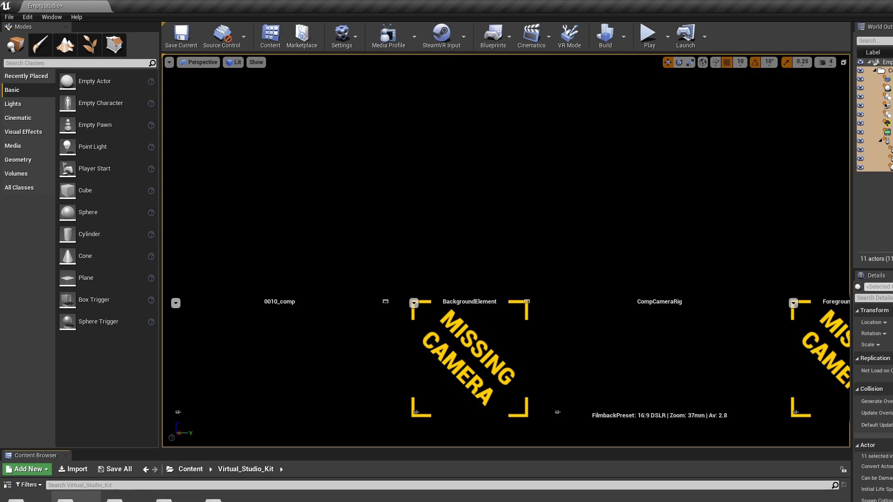
pyautogui.doubleClick(77, 497)
pyautogui.doubleClick(322, 498)
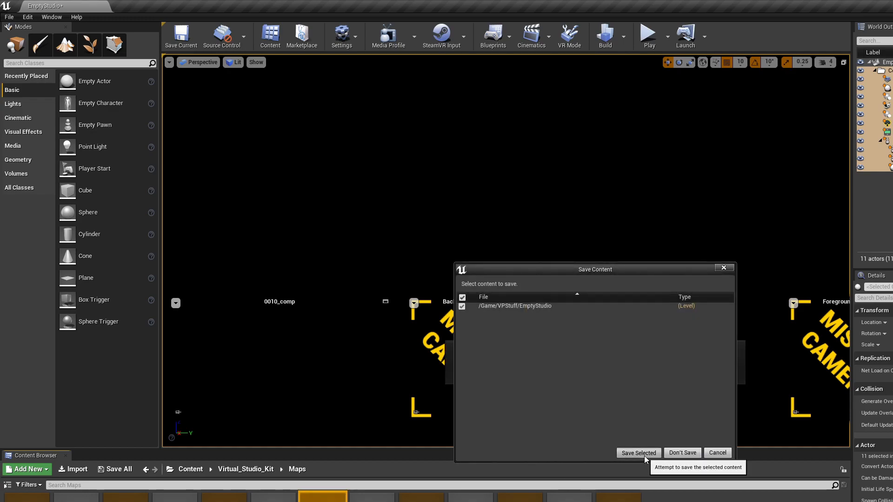
pyautogui.click(643, 456)
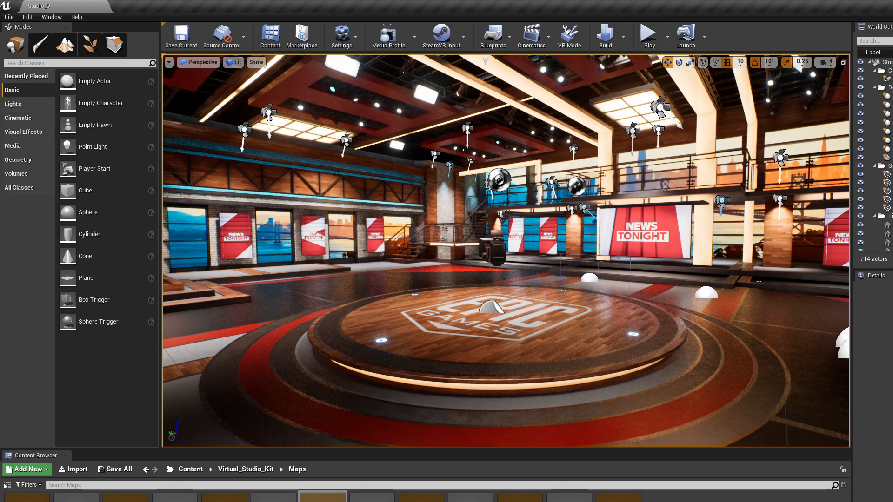
# Paste the copied compositing actors into the Studio_D level and clear the actor selection.
pyautogui.click(887, 149)
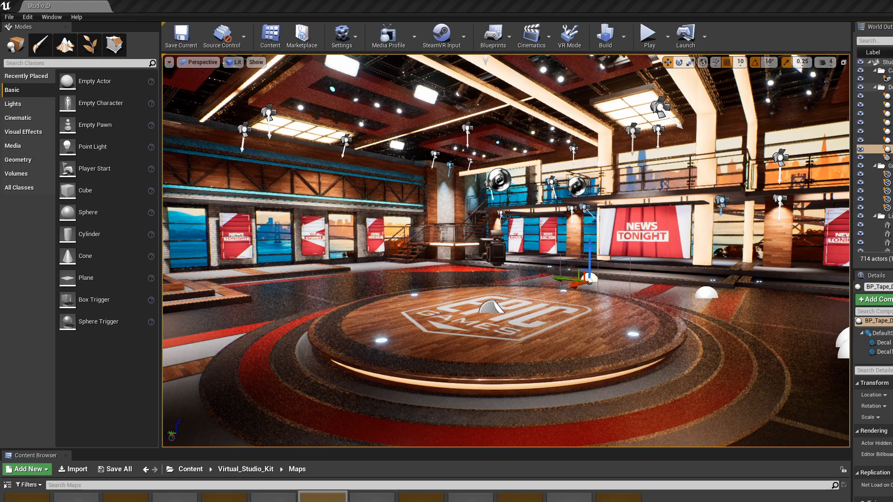
pyautogui.hotkey('ctrl', 'v')
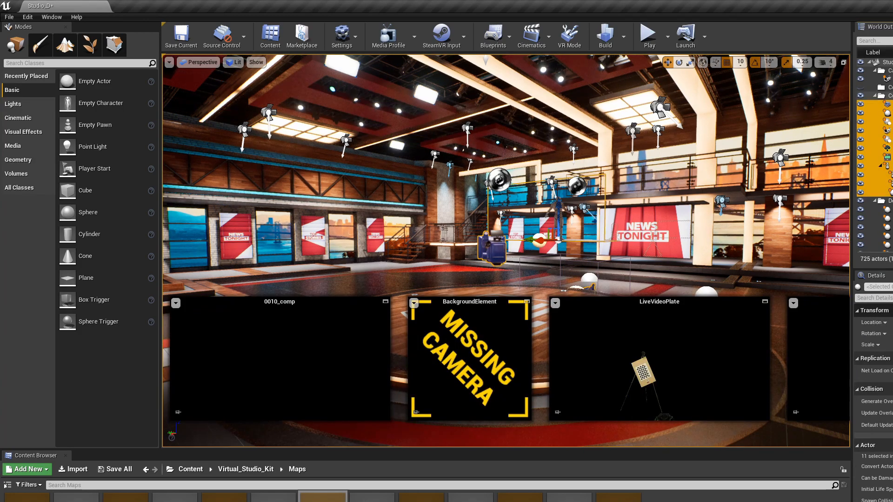
pyautogui.click(512, 499)
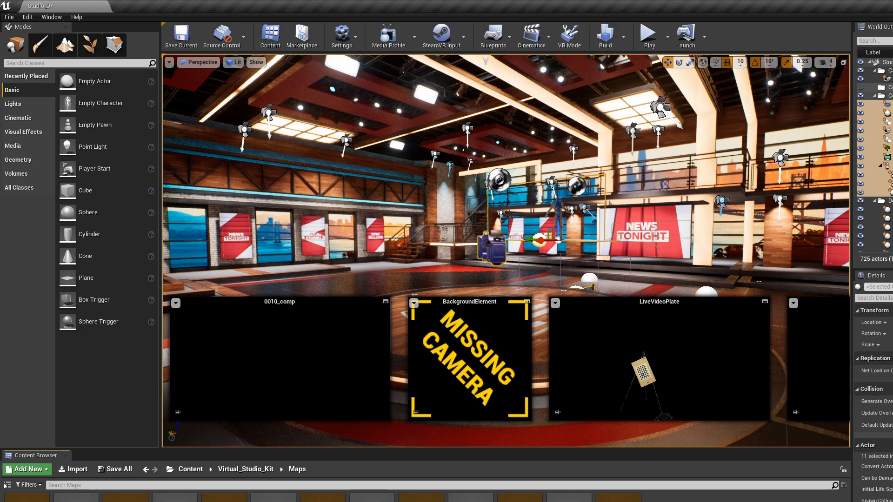
pyautogui.press('Escape')
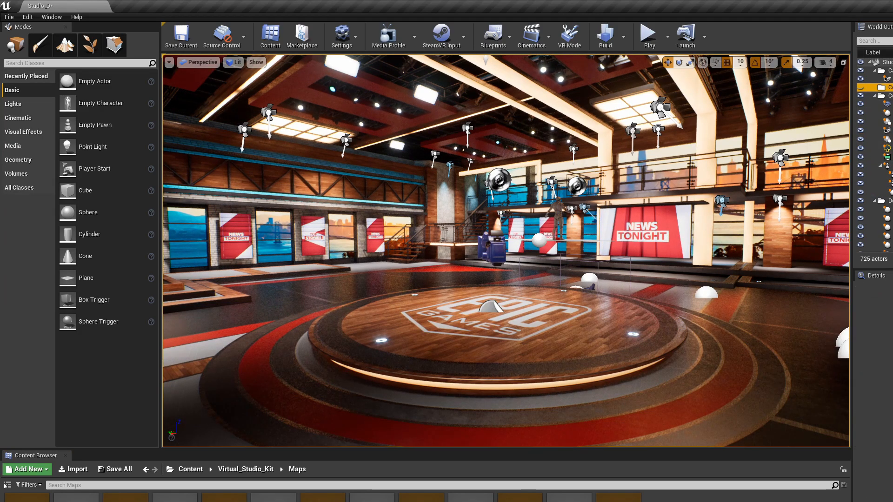
# Move the TalentMarkerSeparate actor with its attached green screen from the back of the set down to the floor beside the round Epic Games stage.
pyautogui.click(887, 105)
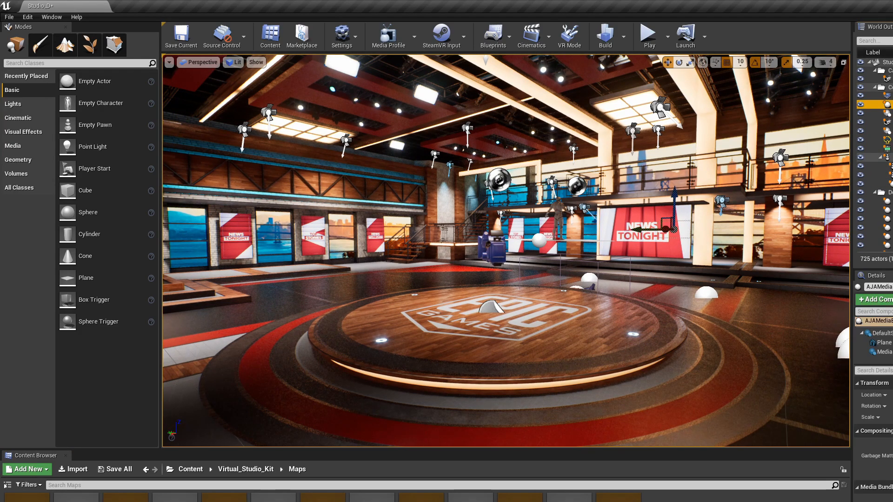
pyautogui.doubleClick(887, 157)
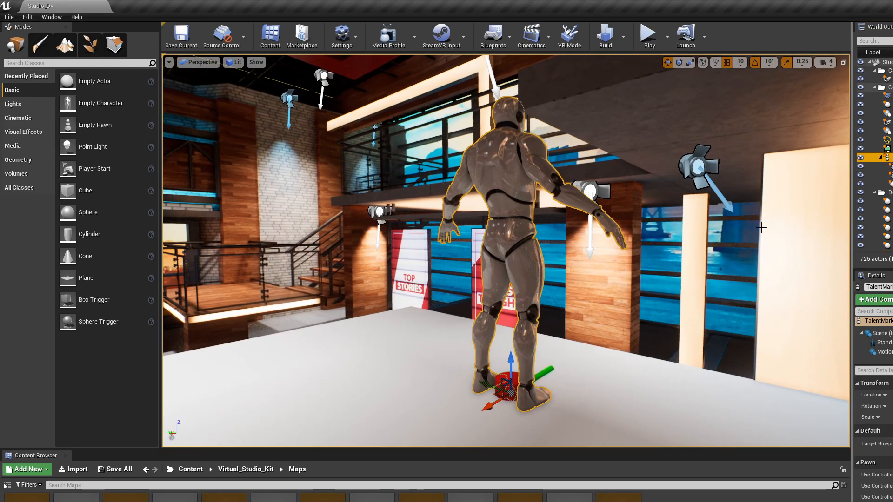
pyautogui.scroll(-2, 618, 323)
pyautogui.scroll(-5, 617, 323)
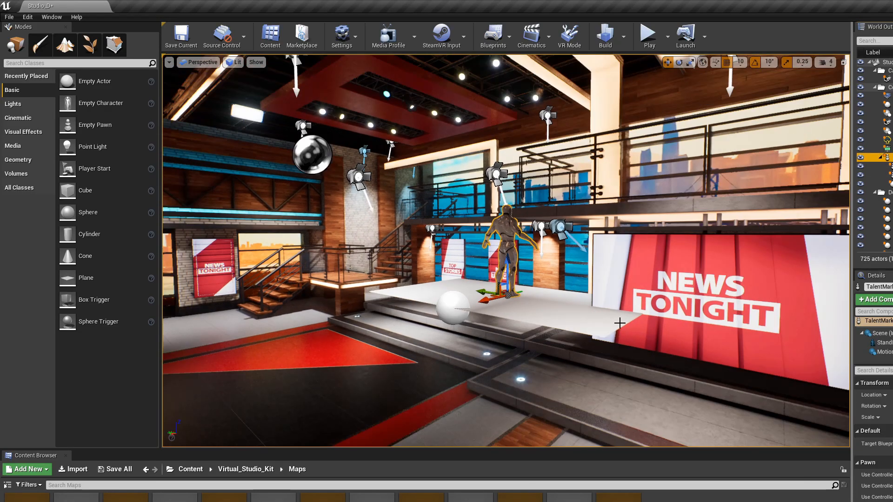
pyautogui.scroll(-3, 620, 322)
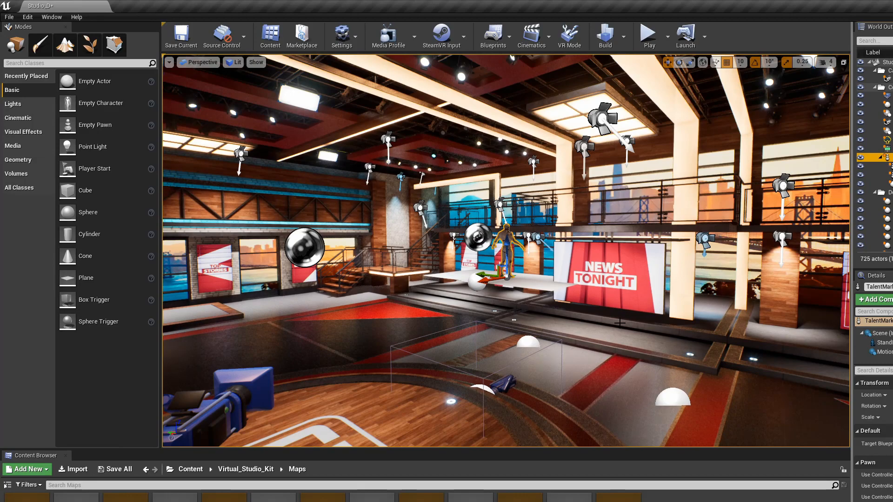
pyautogui.moveTo(491, 281); pyautogui.dragTo(339, 335)
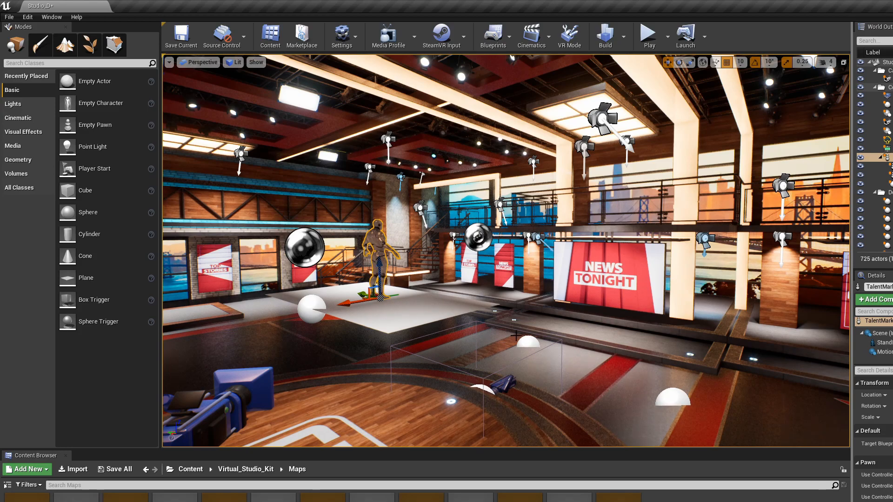
pyautogui.moveTo(545, 344); pyautogui.dragTo(386, 353, button='right')
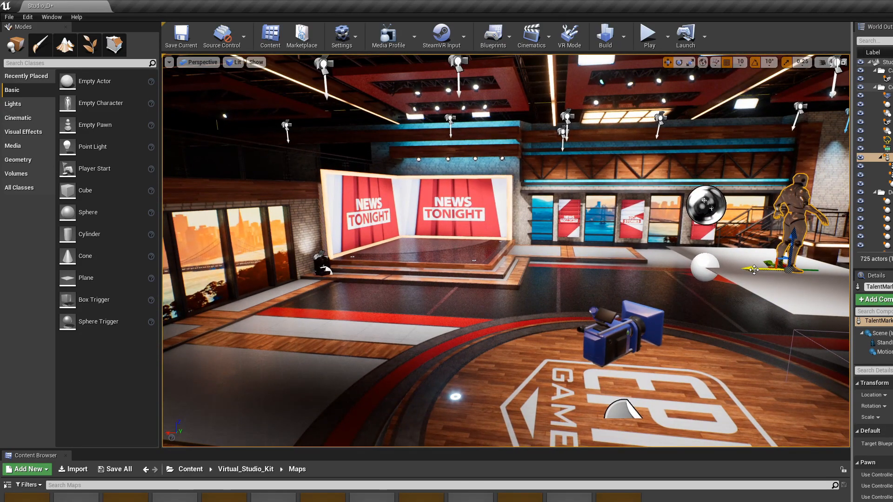
pyautogui.moveTo(754, 270); pyautogui.dragTo(335, 311)
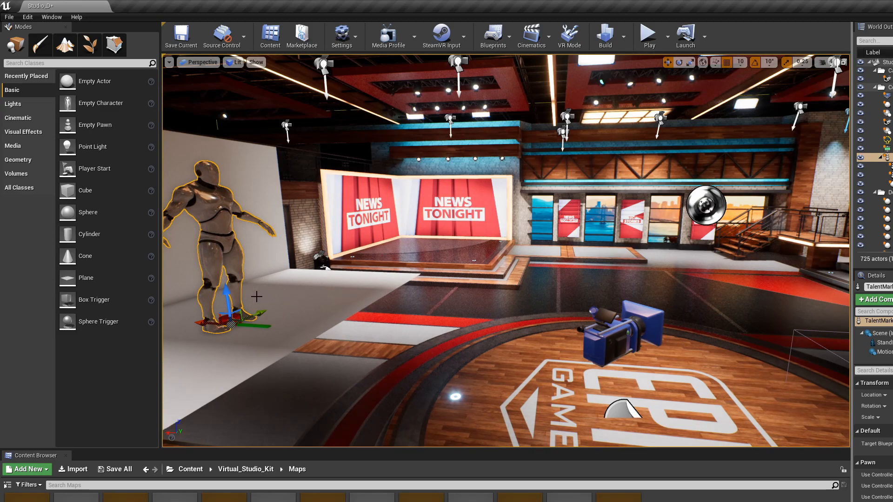
pyautogui.moveTo(229, 295); pyautogui.dragTo(235, 397)
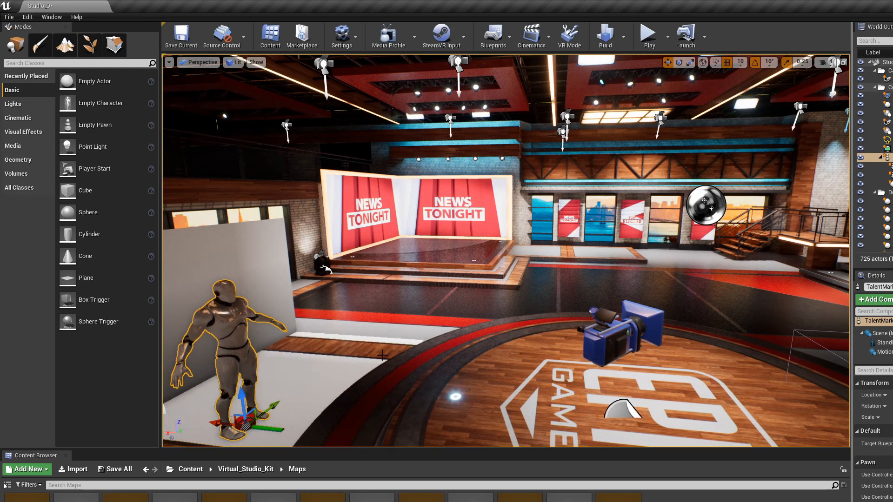
# In the project's Maps & Modes settings, set the Game Instance Class to Globals.
pyautogui.click(27, 17)
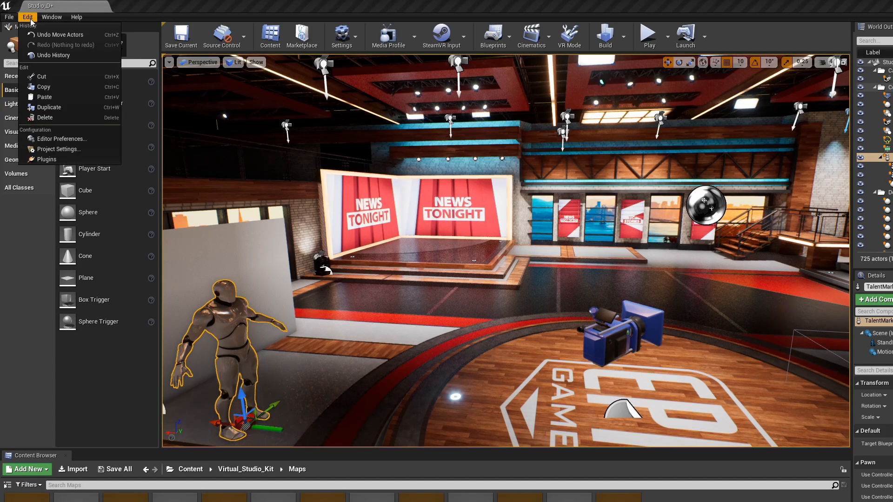
pyautogui.click(58, 149)
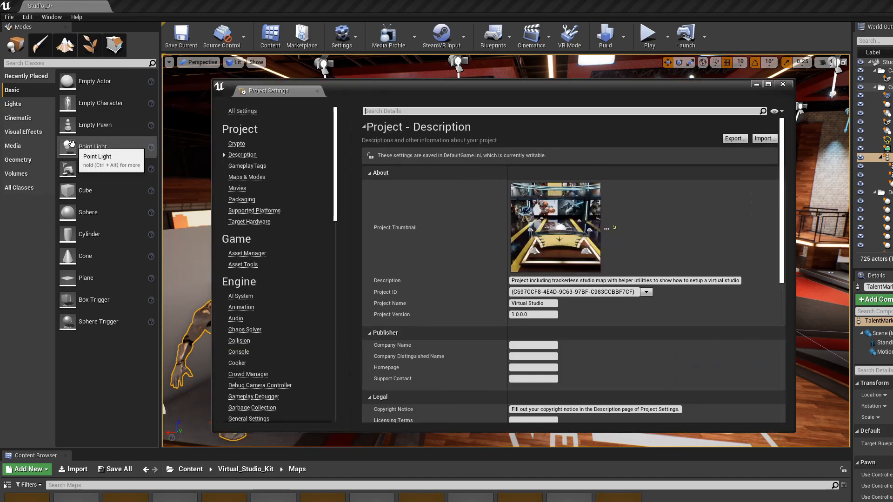
pyautogui.click(255, 177)
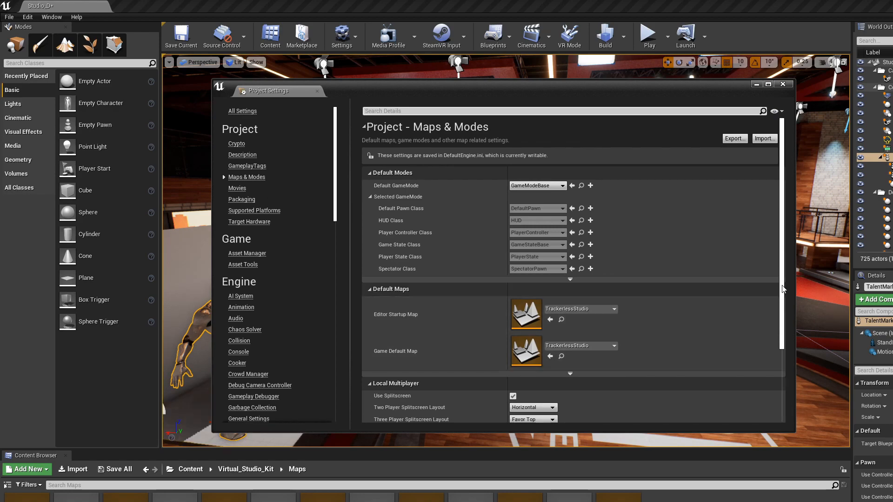
pyautogui.scroll(-3, 789, 308)
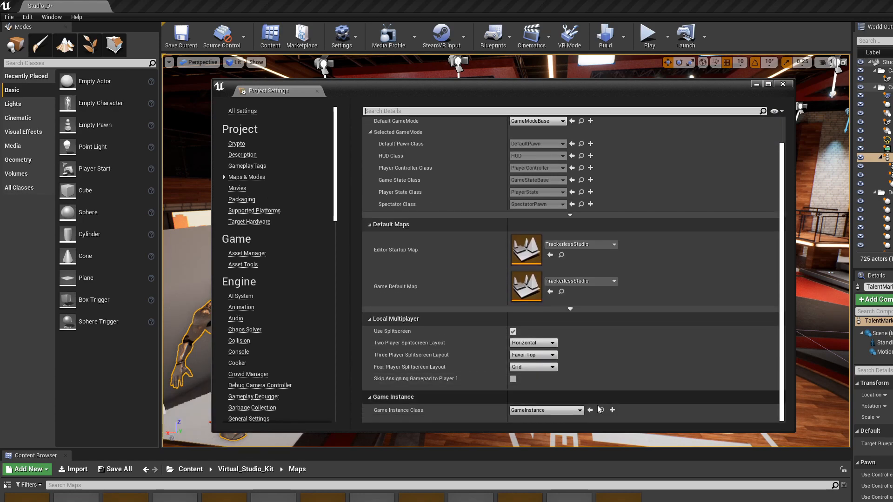
pyautogui.click(580, 410)
pyautogui.click(535, 440)
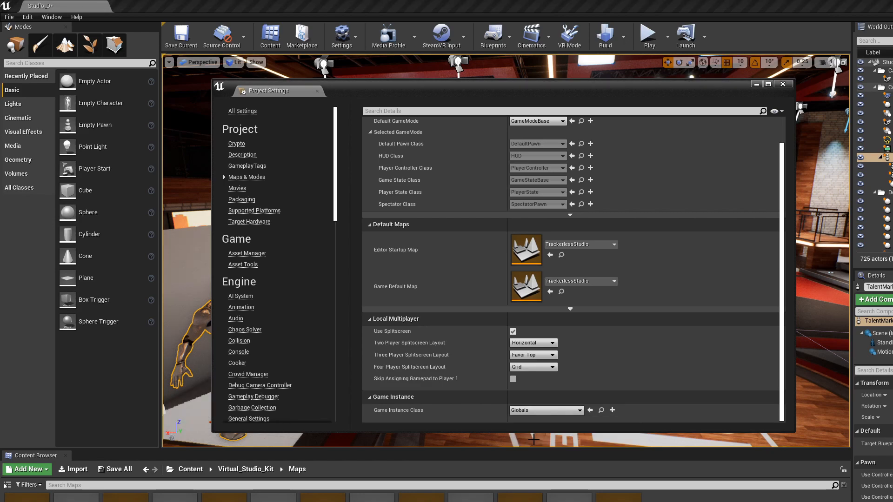
# In the engine's General Settings, set the Framerate section's Custom TimeStep to ajagenlock, apply it and close the project settings.
pyautogui.moveTo(334, 185); pyautogui.dragTo(338, 236)
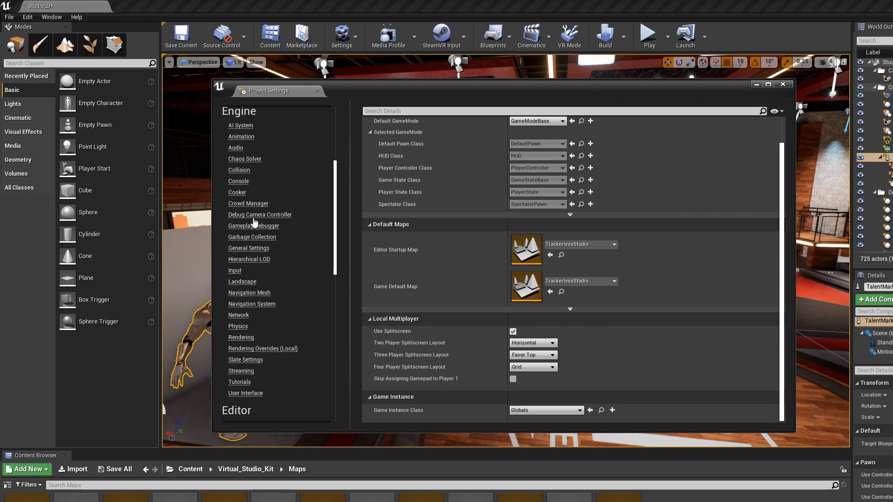
pyautogui.click(246, 249)
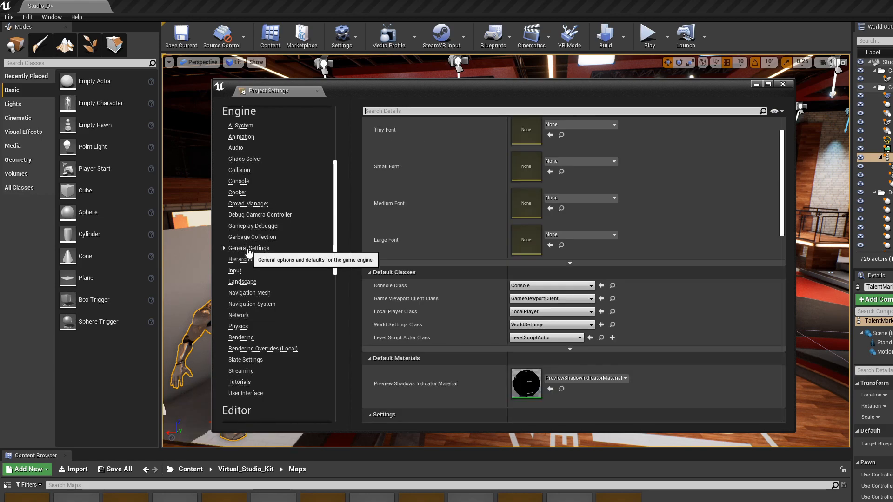
pyautogui.moveTo(781, 212); pyautogui.dragTo(784, 327)
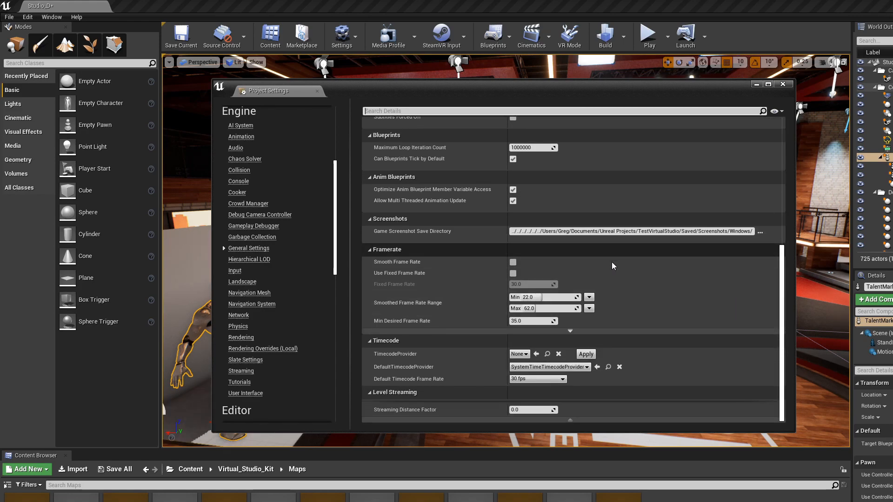
pyautogui.click(571, 332)
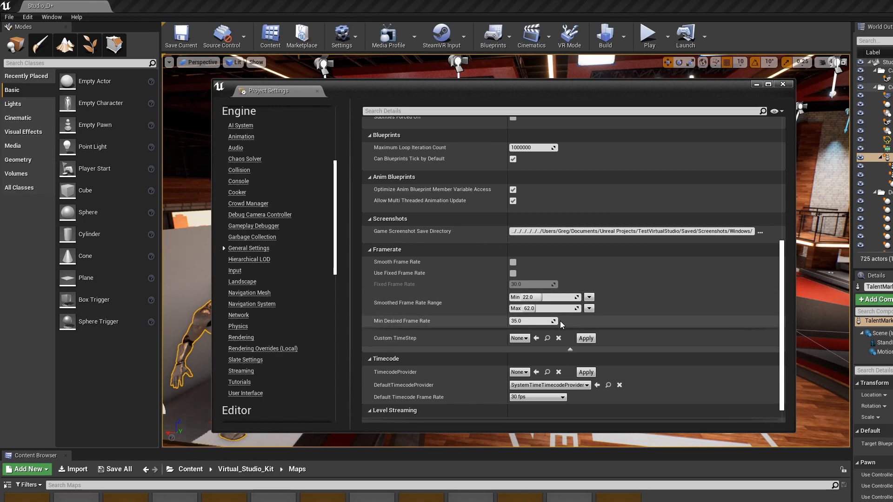
pyautogui.click(523, 338)
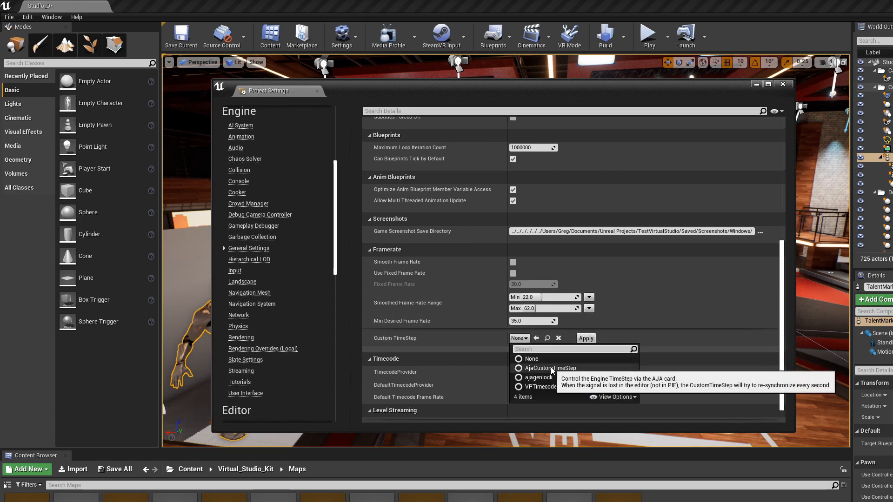
pyautogui.click(544, 378)
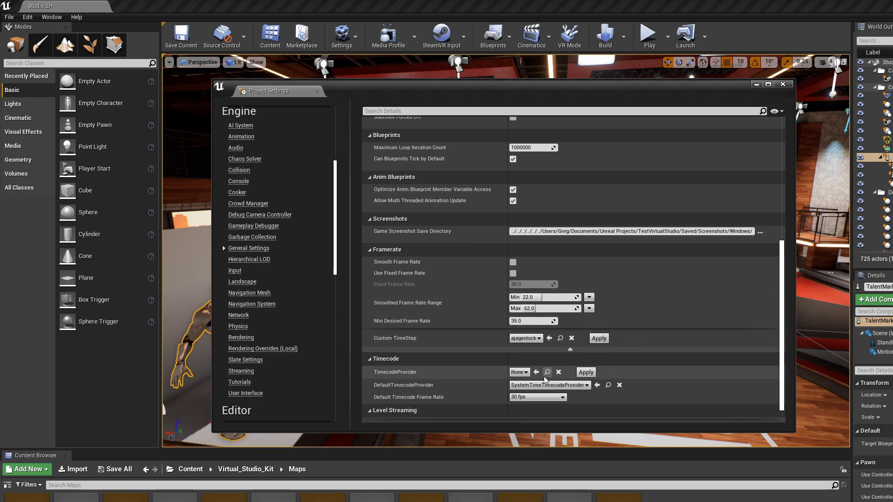
pyautogui.click(599, 338)
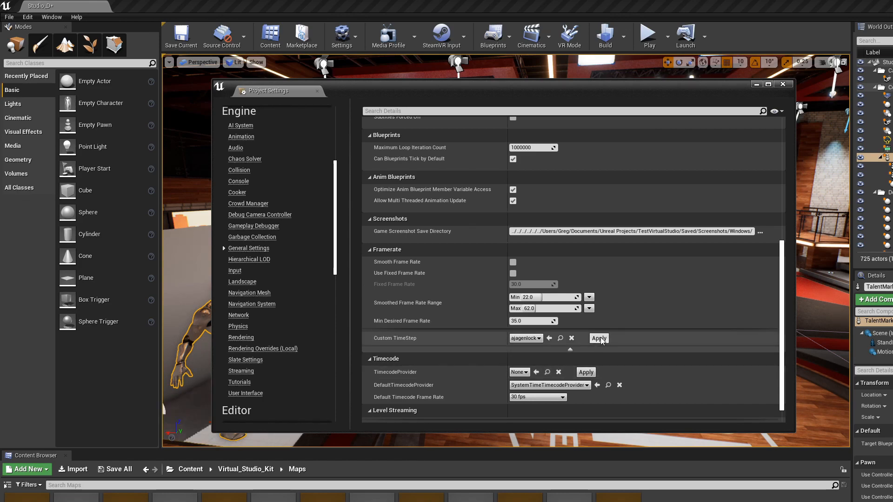
pyautogui.click(783, 84)
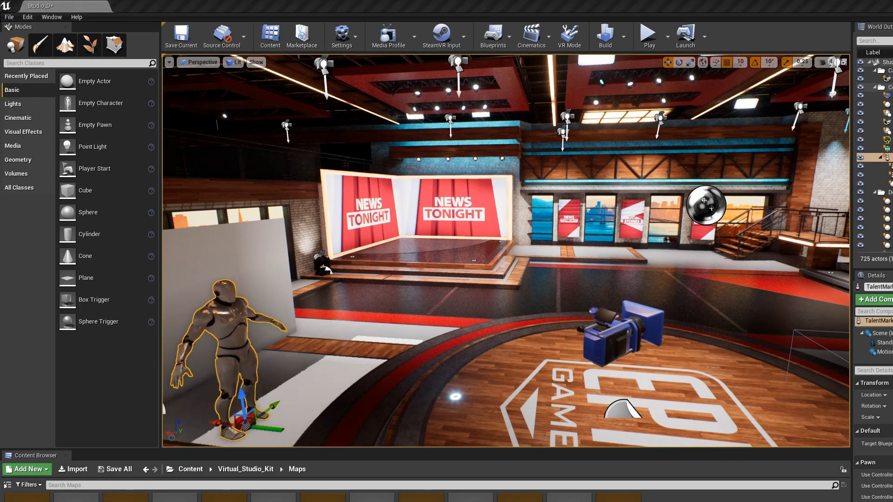
# Save the Studio_D level and start playing it in the editor.
pyautogui.hotkey('ctrl', 's')
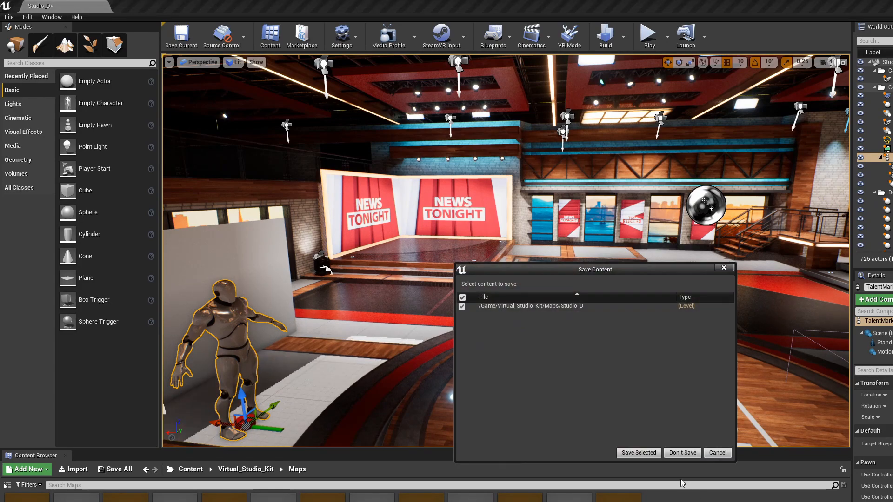
pyautogui.click(640, 454)
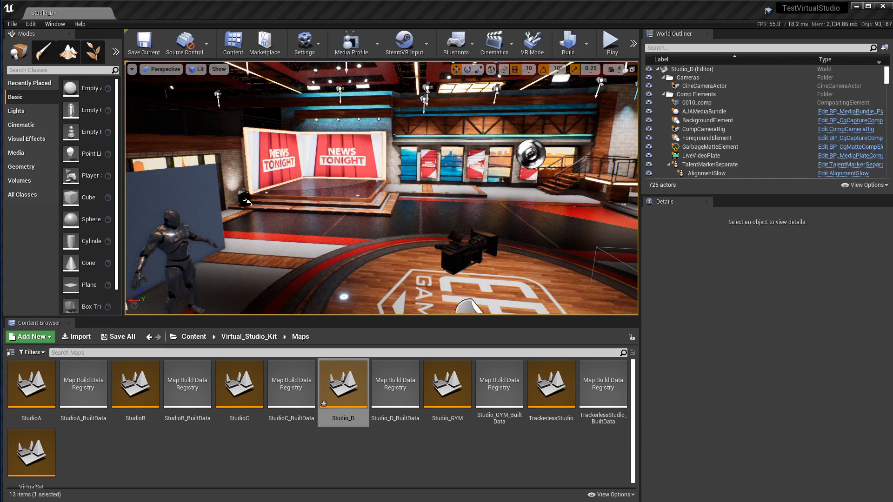
pyautogui.click(609, 46)
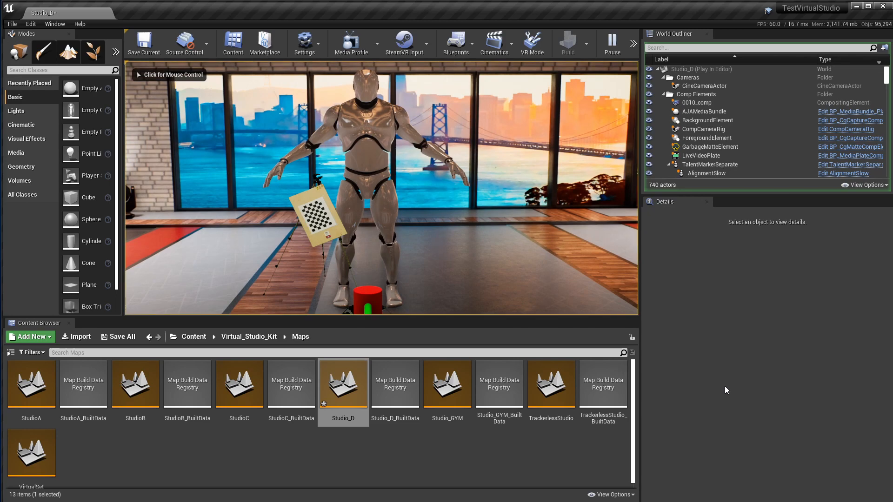